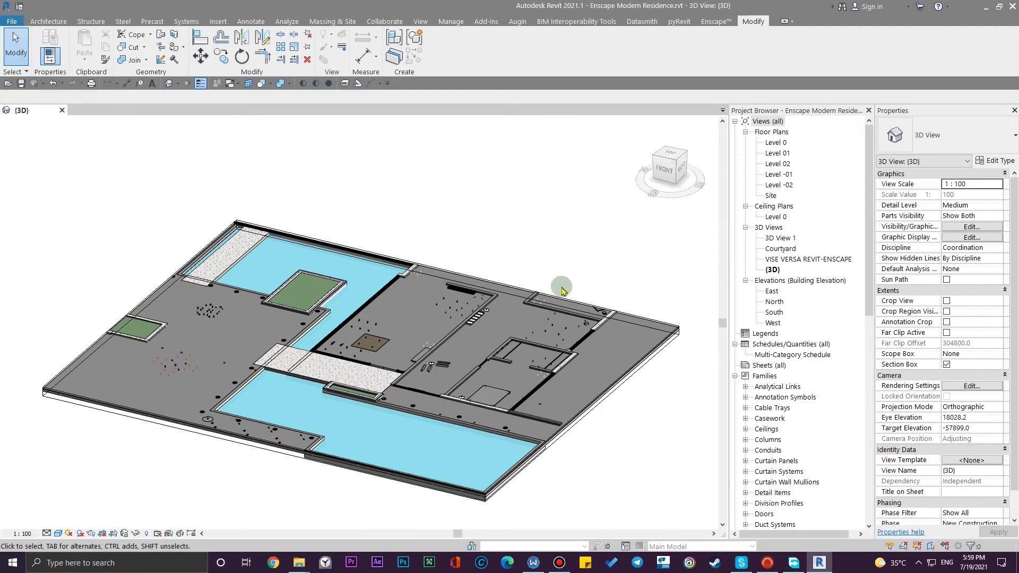
- Stretch the section box downward, and set its bottom just below the pool's base slab
left_click(553, 294)
middle_click_drag(574, 531, 555, 491, "shift")
left_click_drag(593, 405, 537, 391)
left_click_drag(545, 437, 545, 437)
middle_click_drag(545, 436, 354, 385, "shift")
left_click_drag(340, 367, 344, 460)
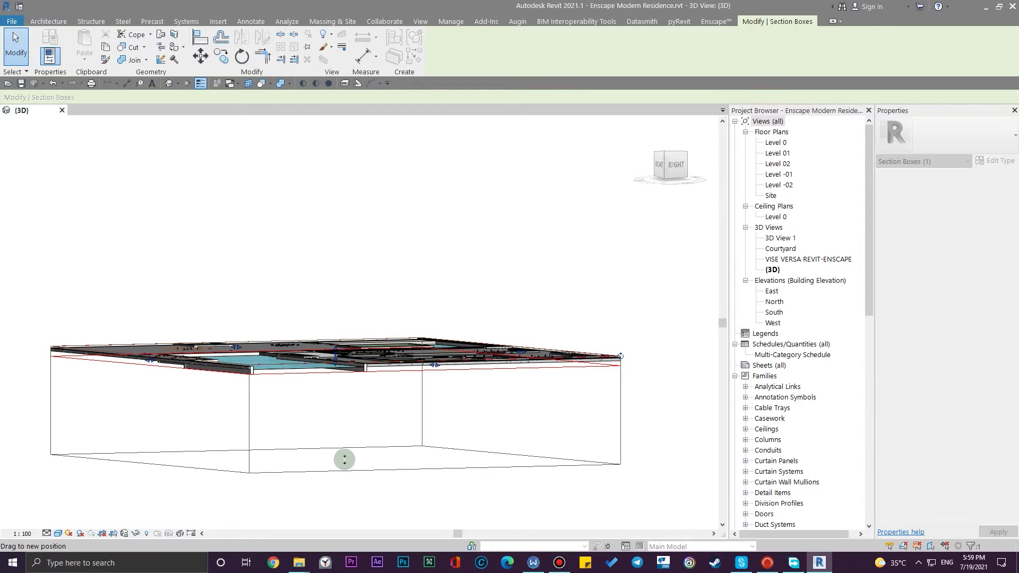
middle_click_drag(349, 407, 321, 439, "shift")
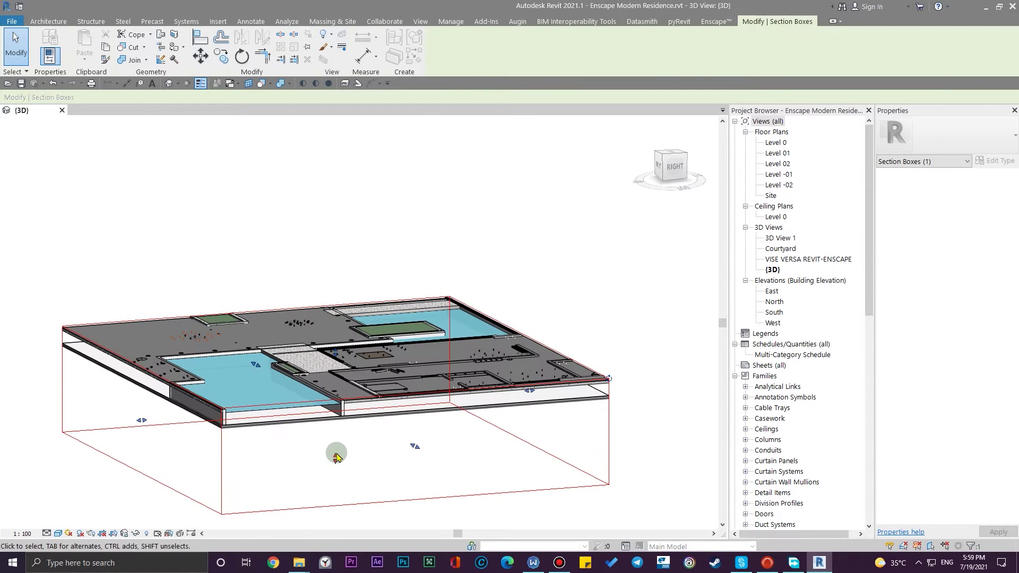
left_click_drag(332, 456, 329, 430)
left_click(259, 436)
- Examine the Unterboden base floor and the Pool floor of the cut swimming pool
scroll(259, 435, "up", 6)
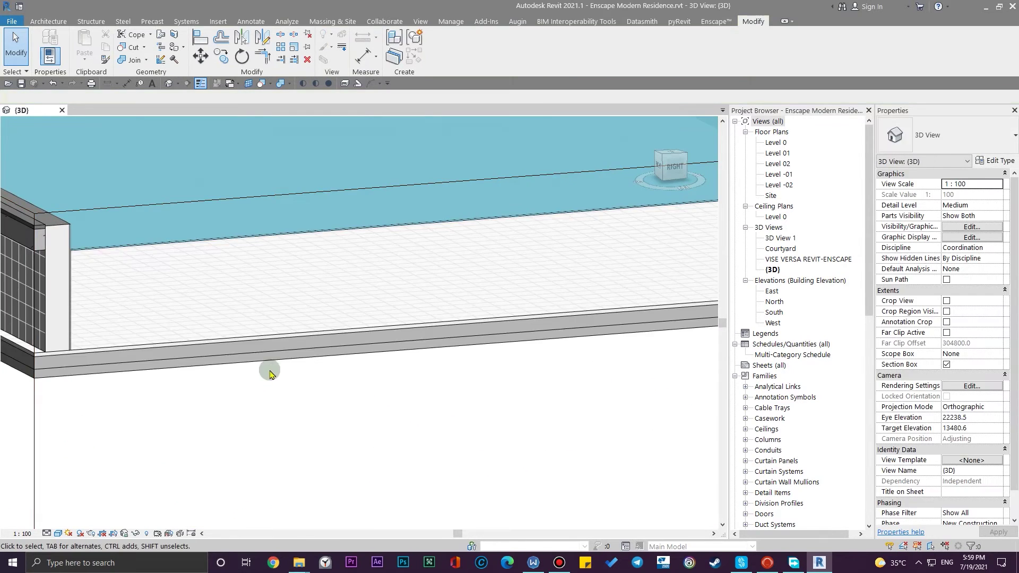
middle_click_drag(284, 411, 393, 495)
left_click(320, 419)
scroll(340, 493, "down", 2)
scroll(352, 498, "down", 1)
left_click(368, 397)
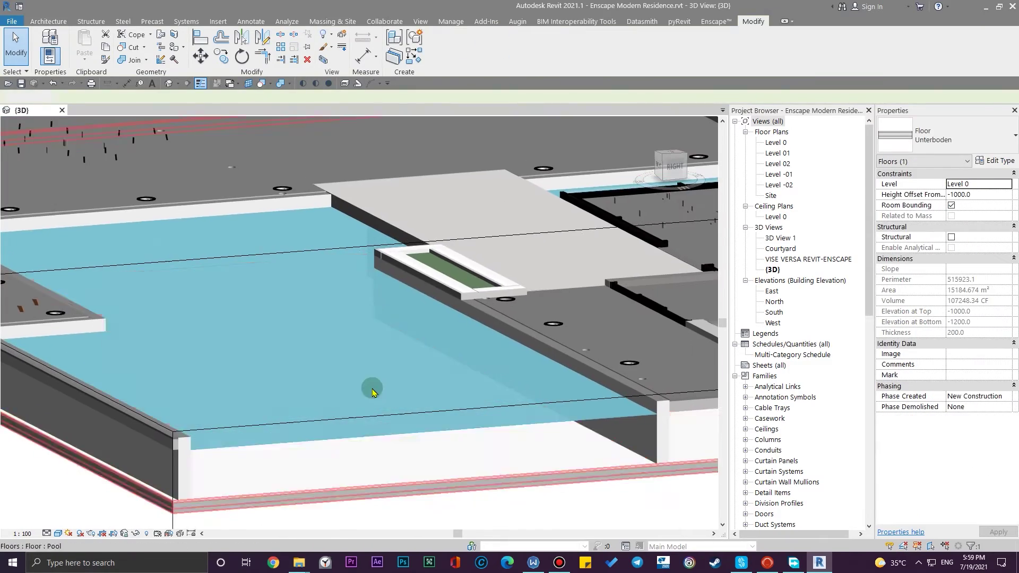
left_click(351, 357)
scroll(453, 513, "down", 2)
middle_click_drag(457, 505, 439, 470)
middle_click_drag(398, 422, 392, 370)
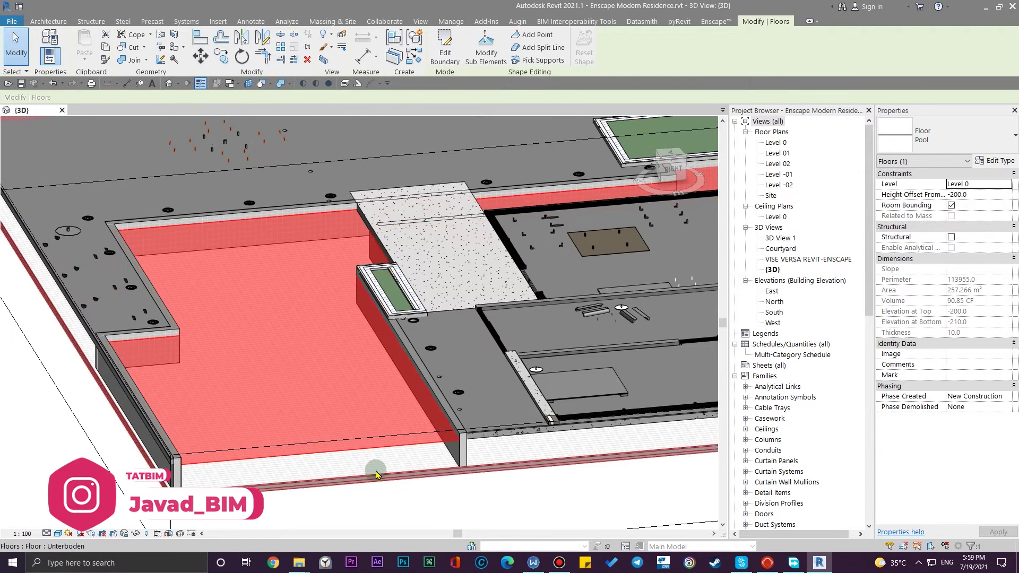
middle_click_drag(358, 465, 446, 380)
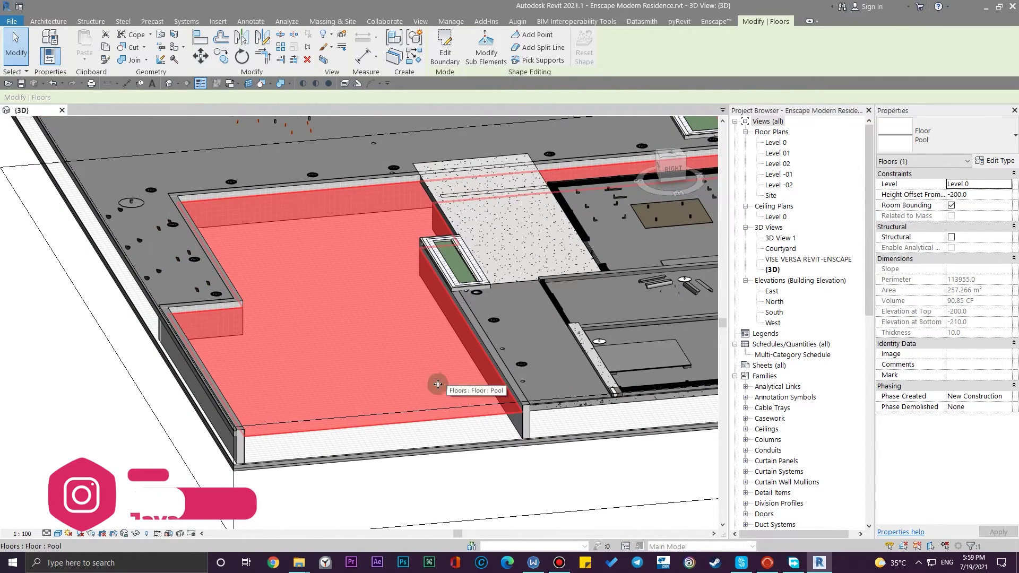
- Inspect how the pool's water floor meets the tiled side walls and the base slab along the cut edge
scroll(446, 381, "up", 6)
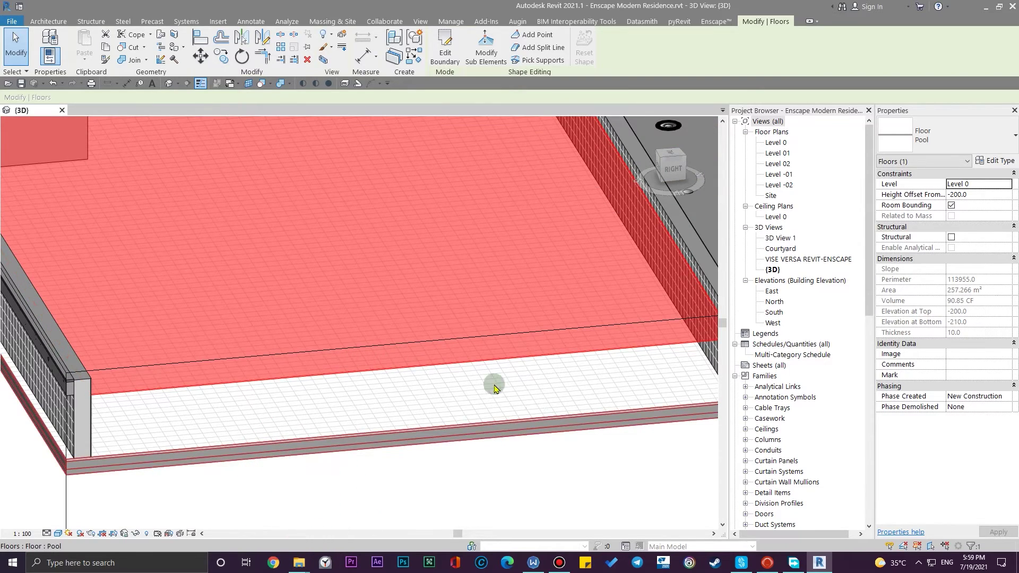
scroll(536, 432, "down", 2)
middle_click_drag(544, 459, 324, 518, "shift")
scroll(359, 409, "up", 5)
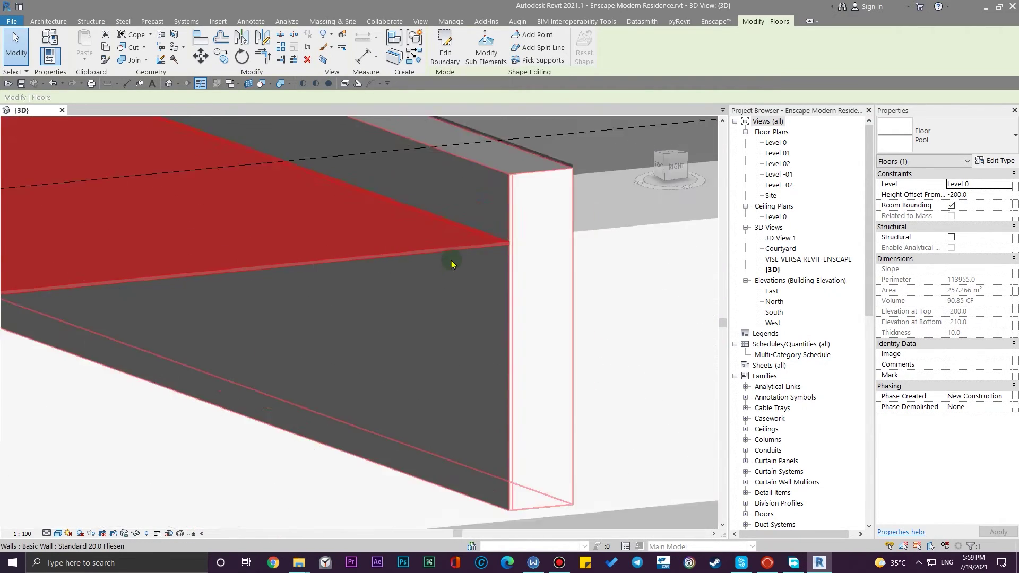
scroll(427, 326, "up", 2)
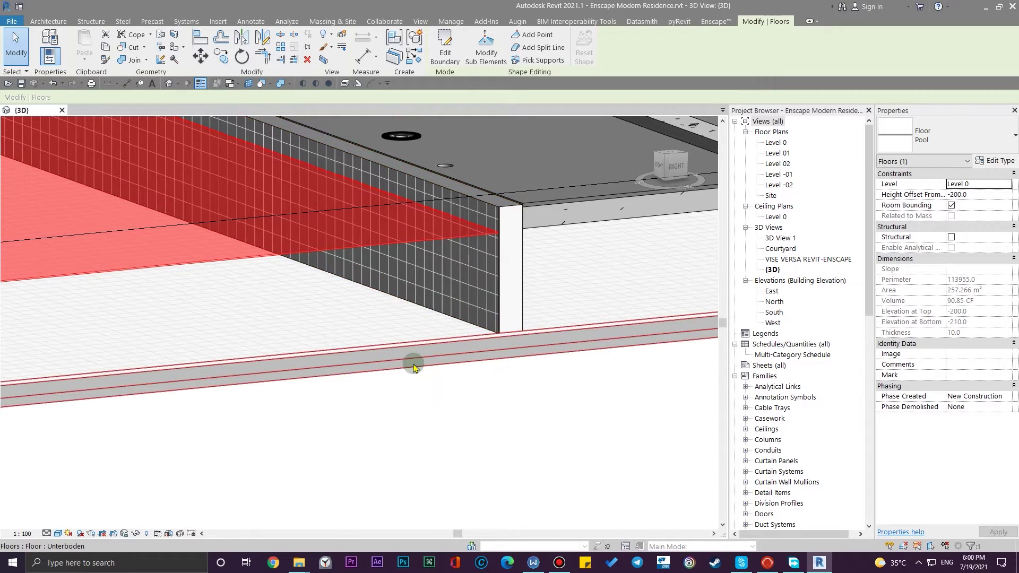
middle_click_drag(227, 420, 420, 461)
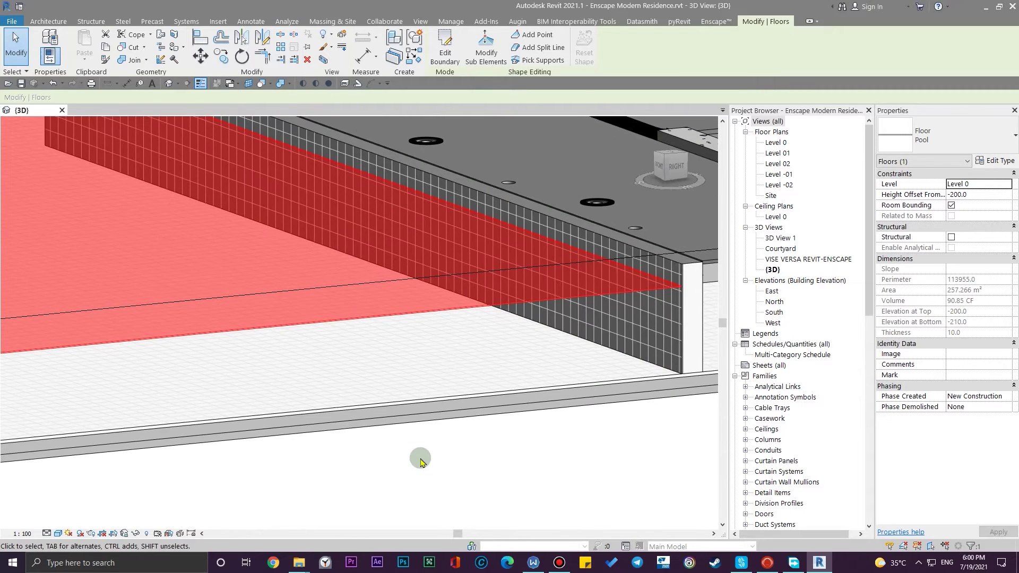
scroll(588, 425, "down", 2)
middle_click_drag(589, 425, 418, 420)
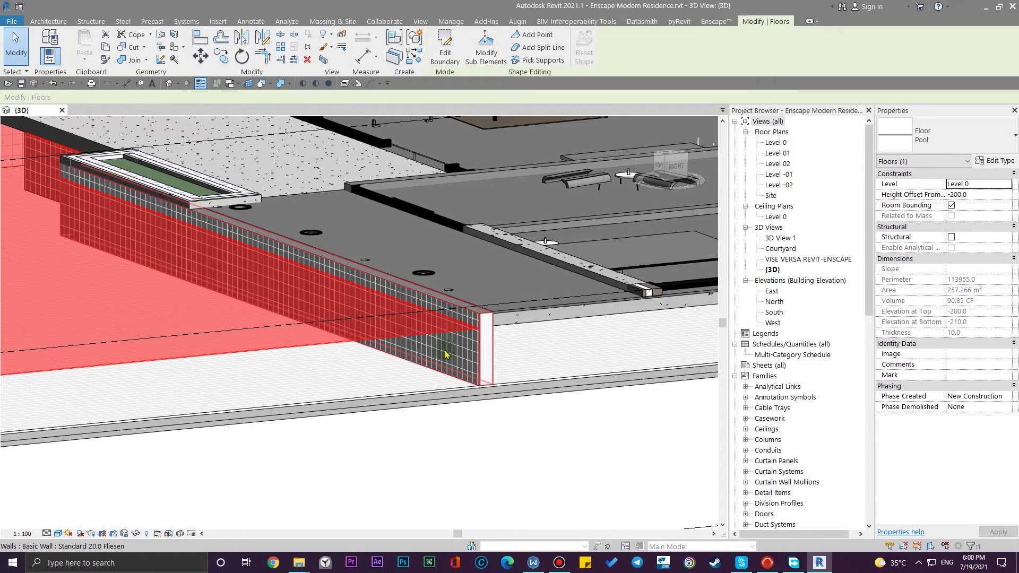
scroll(458, 361, "up", 2)
scroll(463, 367, "down", 6)
scroll(297, 333, "up", 2)
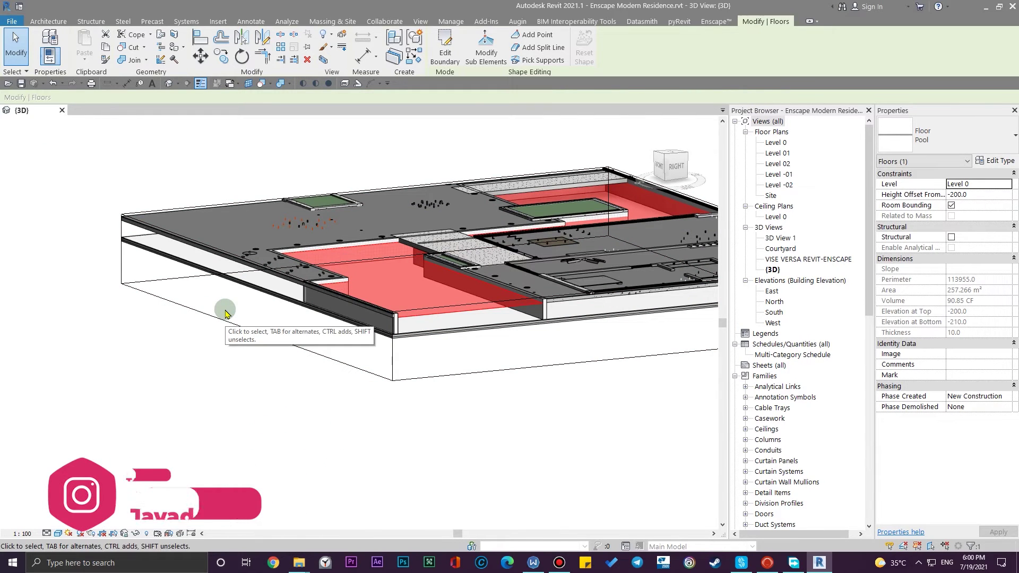
- Turn off the section box to show the whole site in the 3D view
left_click(509, 391)
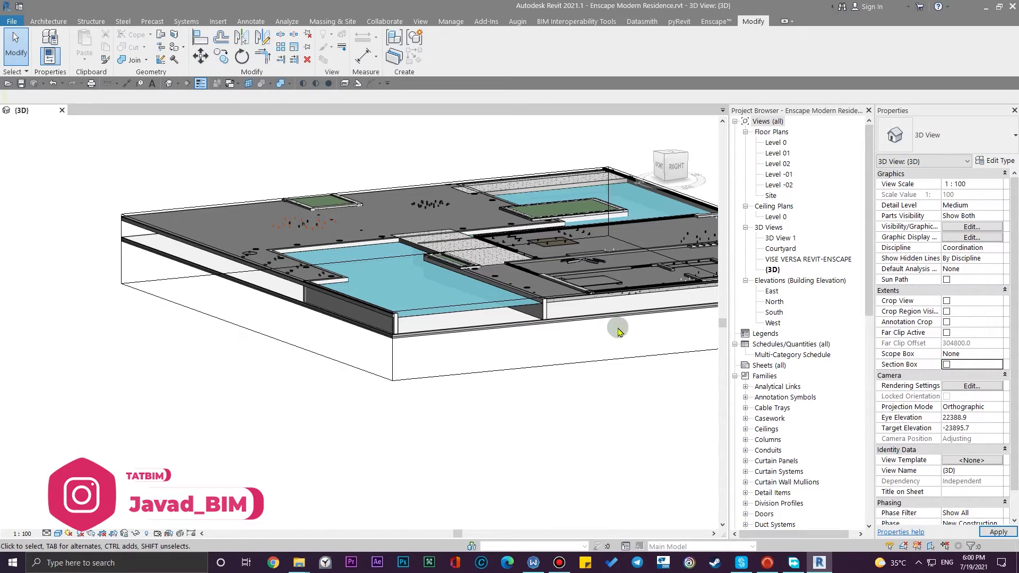
scroll(455, 330, "down", 5)
middle_click_drag(421, 342, 725, 486, "shift")
middle_click_drag(340, 451, 615, 374)
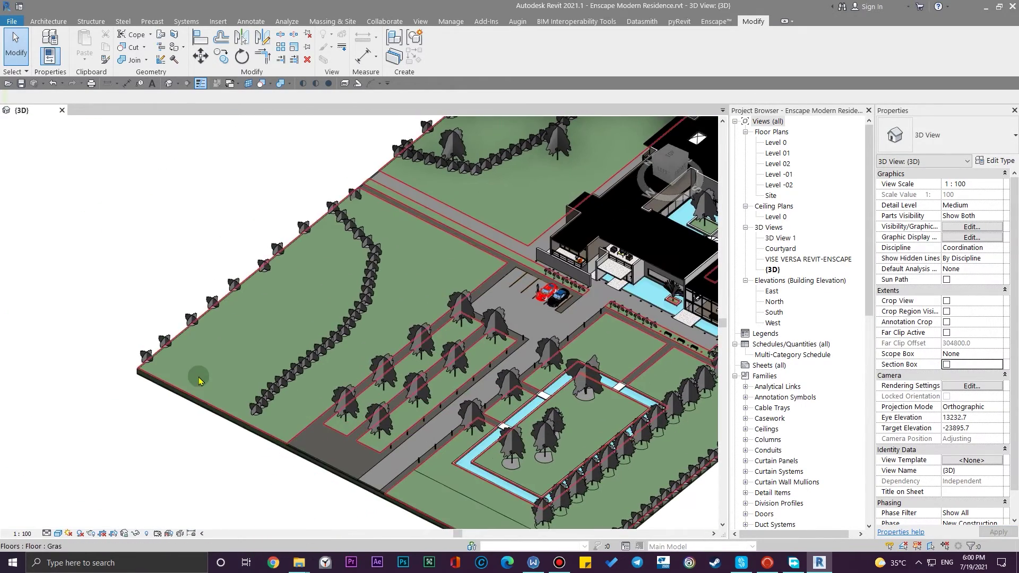
key("Escape")
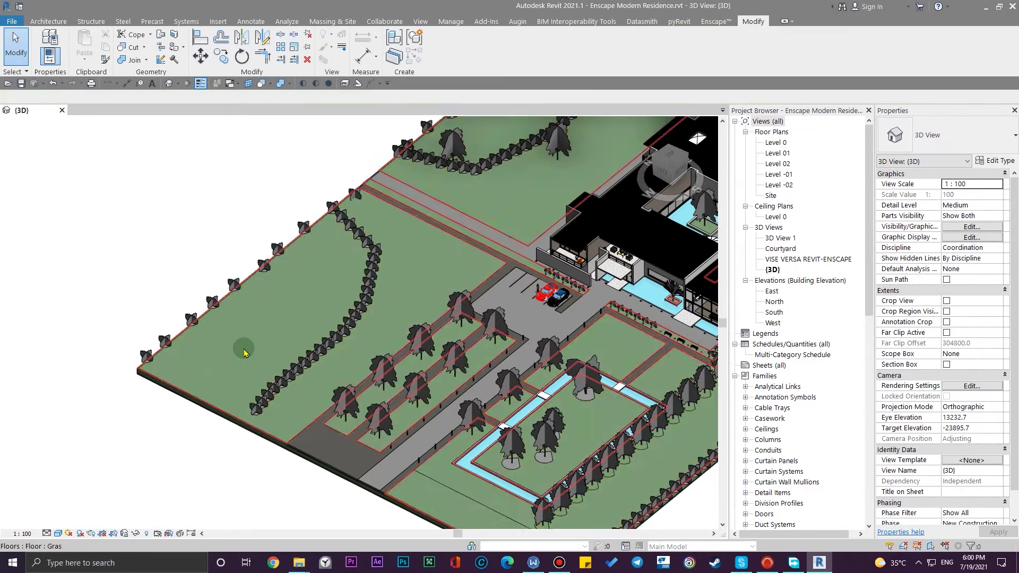
- Select the Gras floor and box the 3D view around it
scroll(251, 359, "up", 3)
scroll(252, 360, "down", 5)
middle_click_drag(252, 392, 120, 403, "shift")
scroll(444, 323, "up", 4)
left_click(435, 326)
scroll(435, 328, "down", 2)
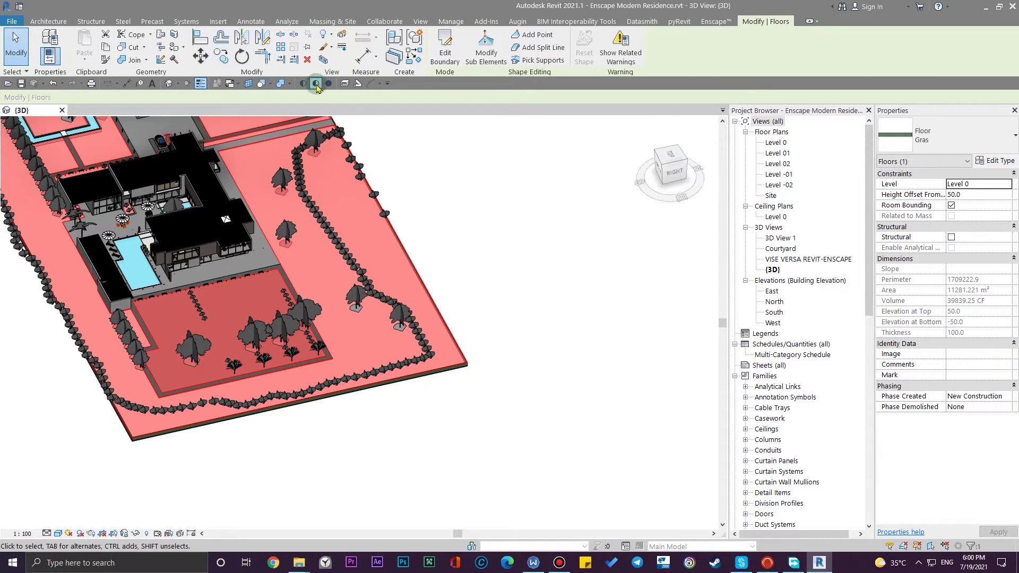
scroll(467, 301, "down", 4)
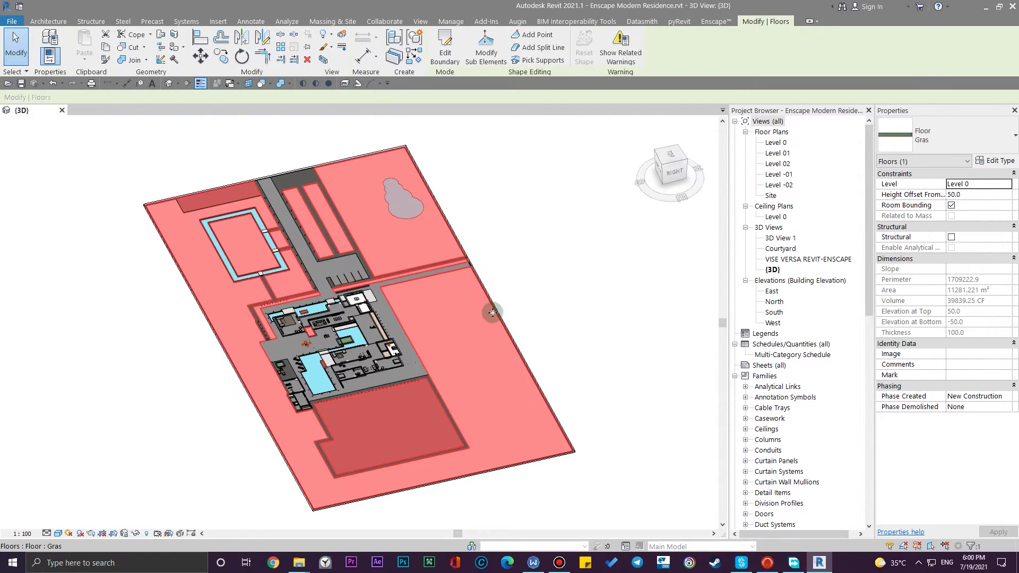
- Pull in one side of the section box to keep only the garden end with the path-framed lawn
left_click(212, 183)
left_click(218, 189)
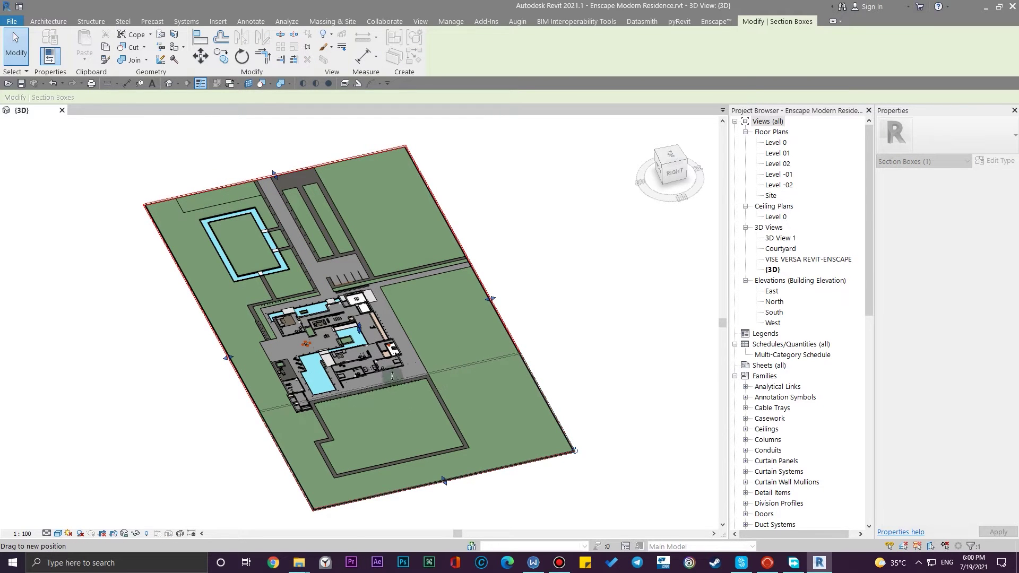
left_click_drag(388, 374, 388, 374)
scroll(432, 457, "up", 3)
left_click(297, 425)
- Extend the section box's bottom below the garden floor
middle_click_drag(346, 455, 363, 342, "shift")
scroll(398, 427, "up", 3)
left_click(298, 405)
middle_click_drag(289, 399, 449, 386)
left_click(325, 280)
left_click_drag(553, 312, 552, 388)
middle_click_drag(609, 407, 616, 479, "shift")
scroll(615, 470, "down", 3)
middle_click_drag(519, 386, 384, 253)
left_click(546, 460)
middle_click_drag(547, 460, 567, 489, "shift")
- Select the Gras floor and examine it from above and from the side
scroll(469, 331, "up", 3)
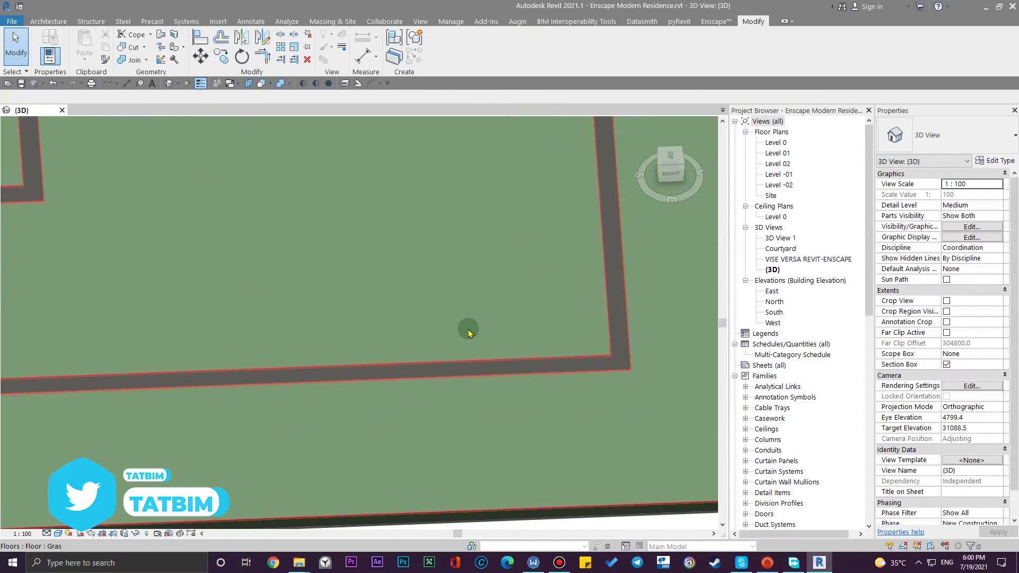
left_click(469, 330)
scroll(441, 375, "down", 5)
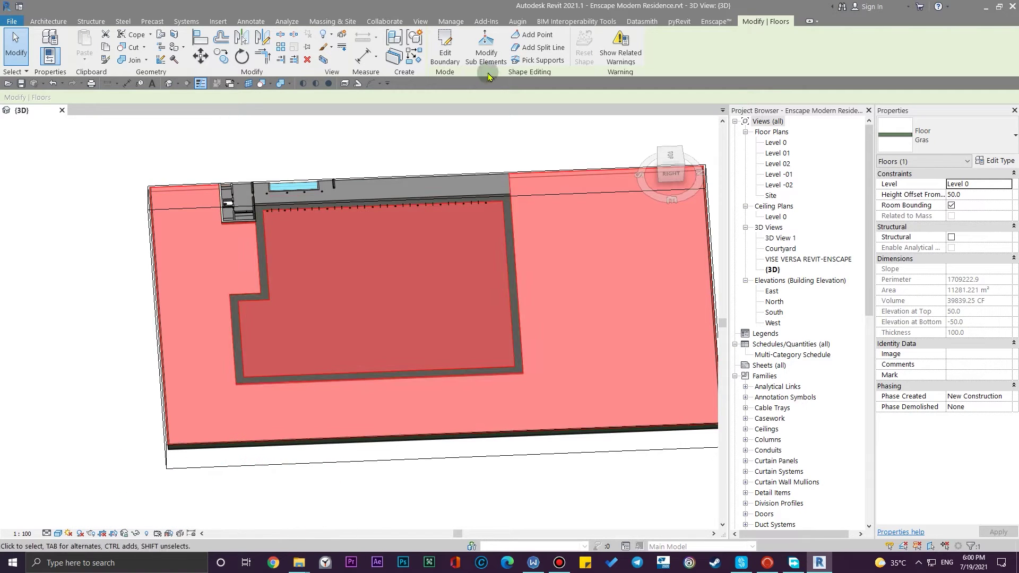
left_click(673, 156)
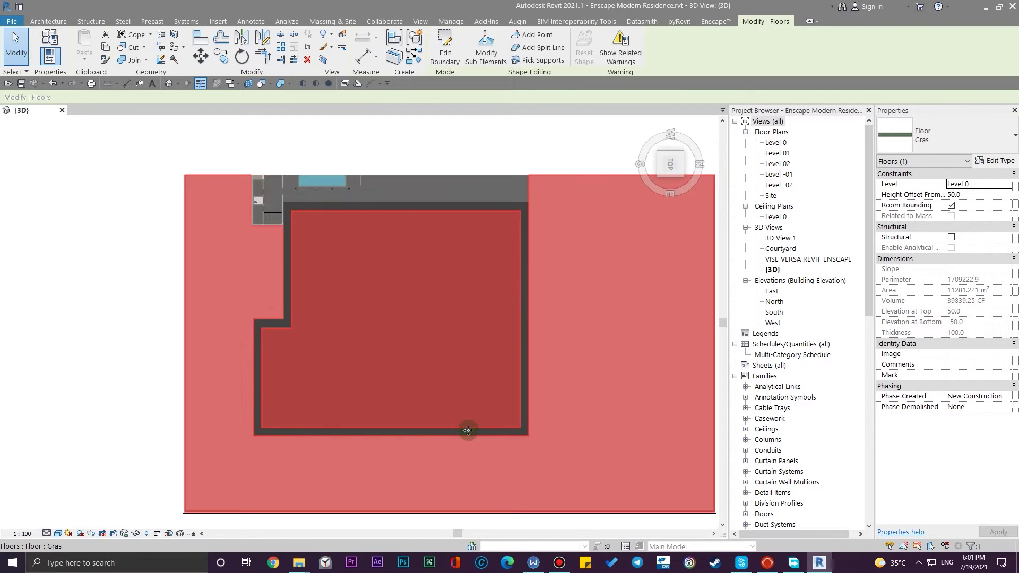
middle_click_drag(437, 332, 504, 354, "shift")
key("Escape")
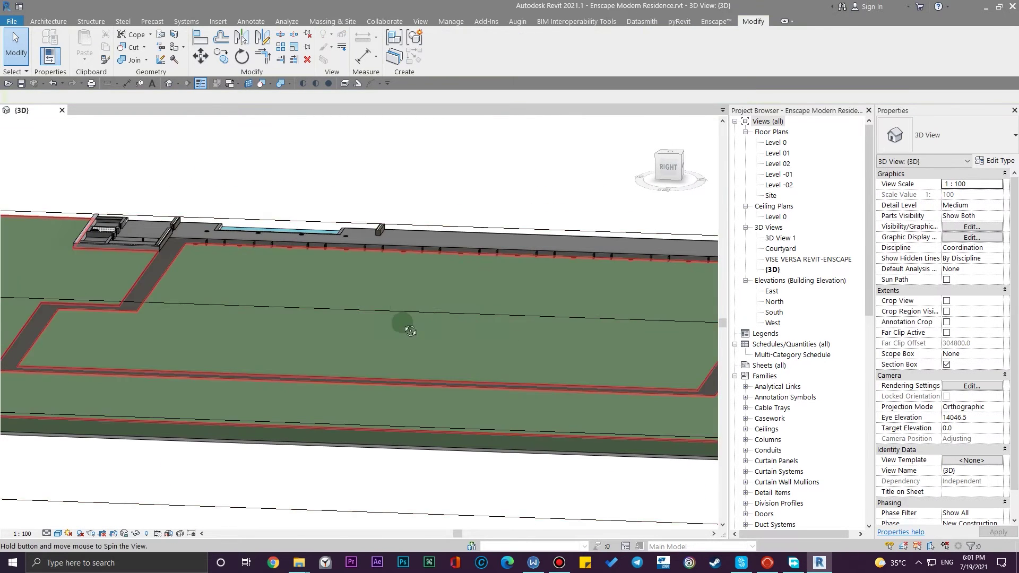
middle_click_drag(409, 314, 271, 73, "shift")
- Set the work plane to Level 0 and orient the 3D view to the top
left_click(248, 83)
left_click(530, 280)
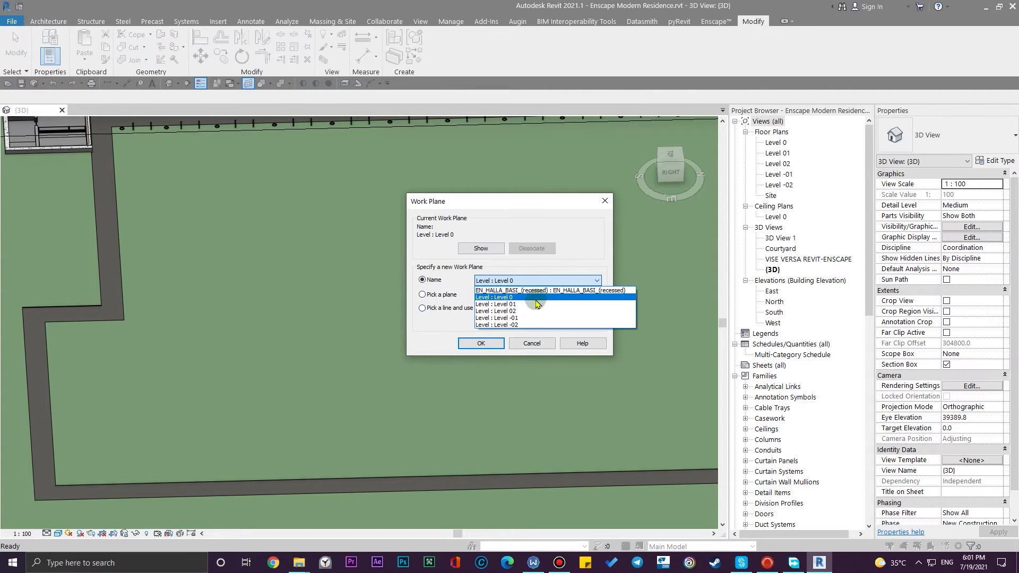
left_click(522, 298)
left_click(482, 343)
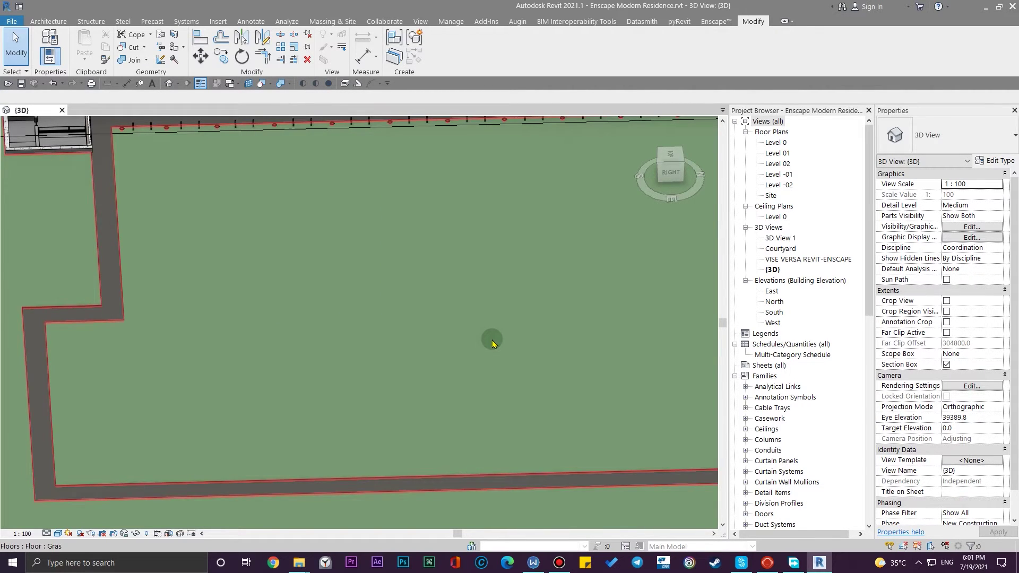
scroll(580, 307, "down", 3)
left_click(669, 159)
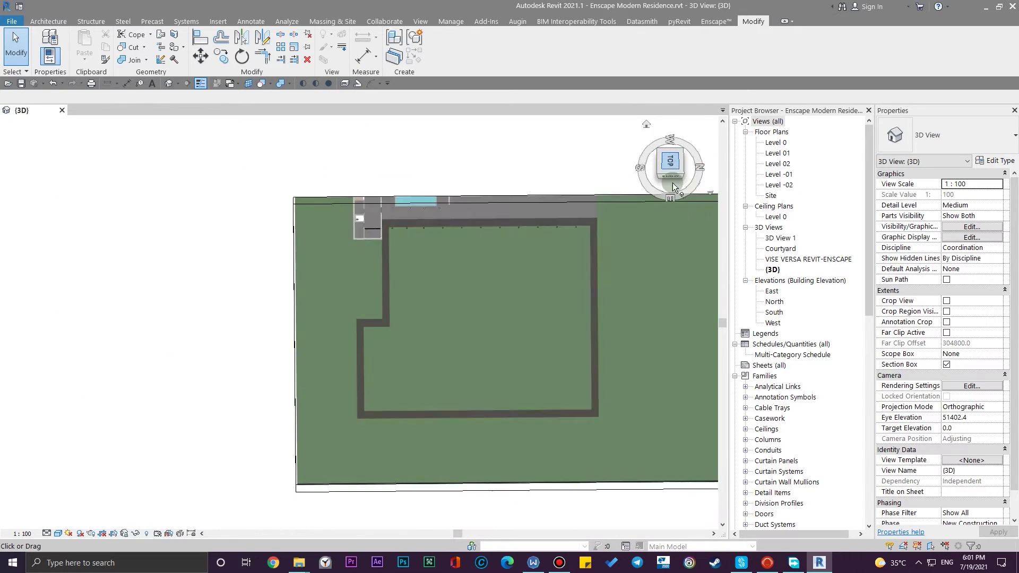
scroll(273, 318, "up", 5)
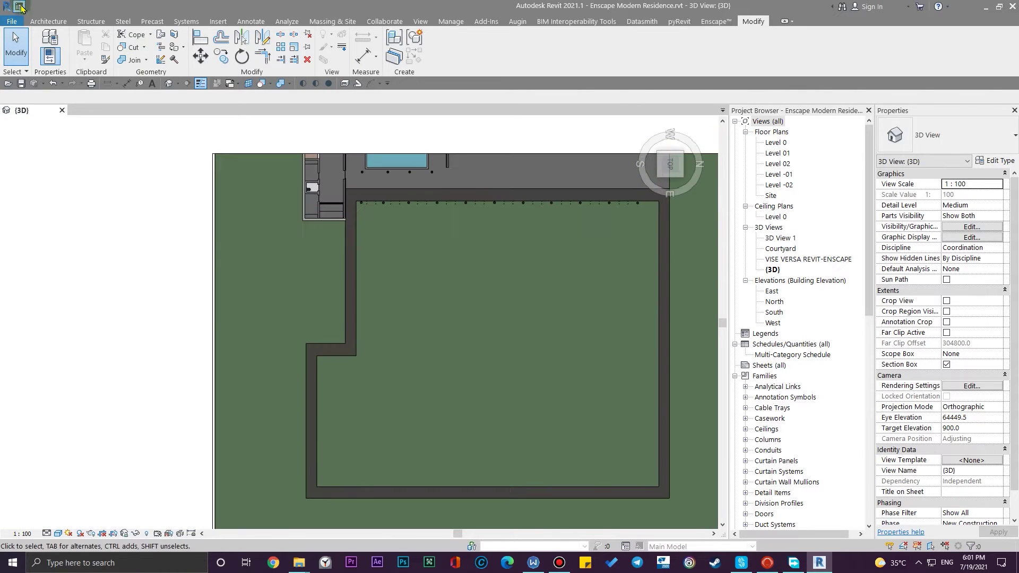
- Create a shaft opening in the path-framed lawn from a crescent of two arcs, the inner one about 19380 in radius
left_click(58, 22)
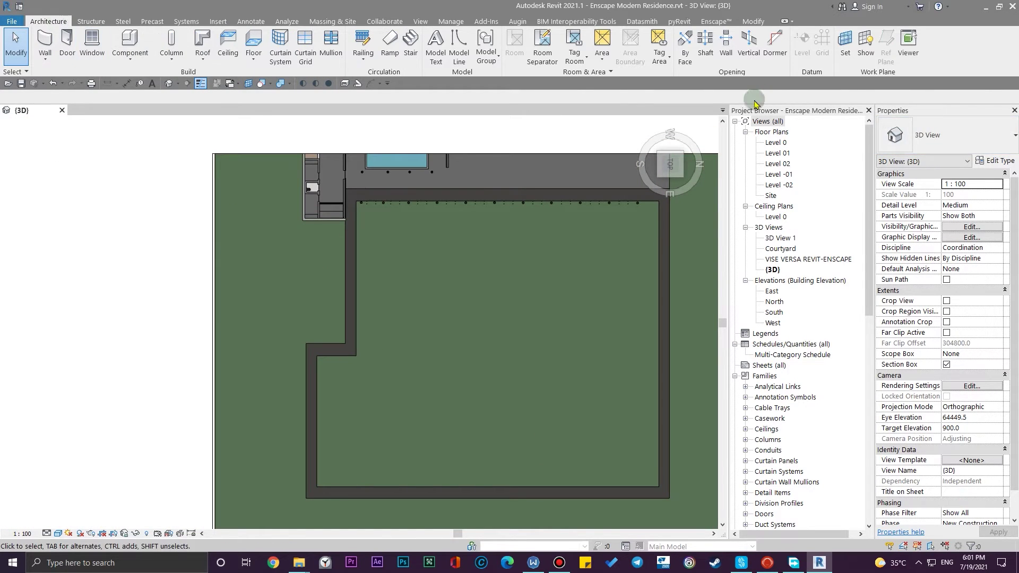
left_click(707, 48)
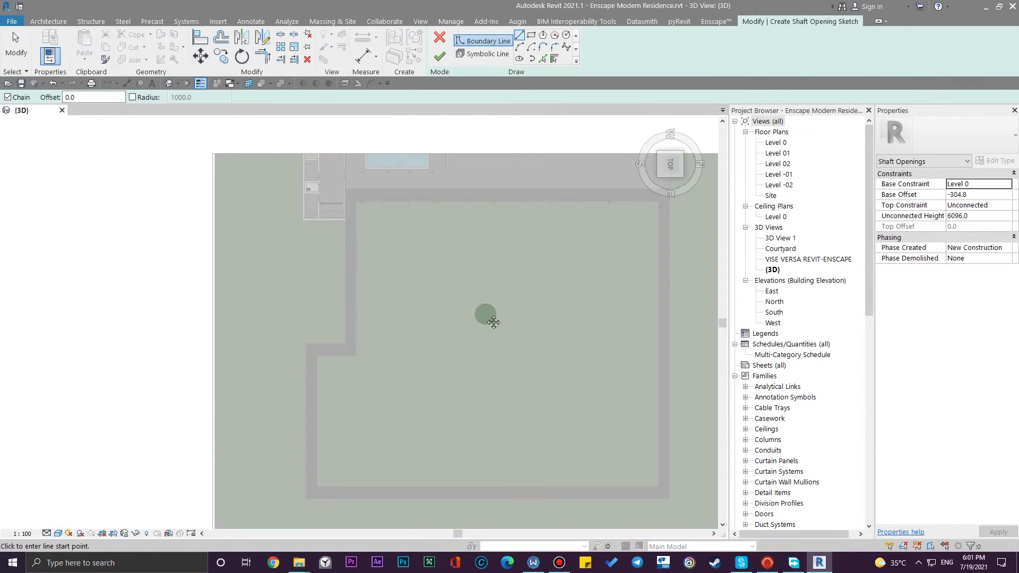
left_click(567, 35)
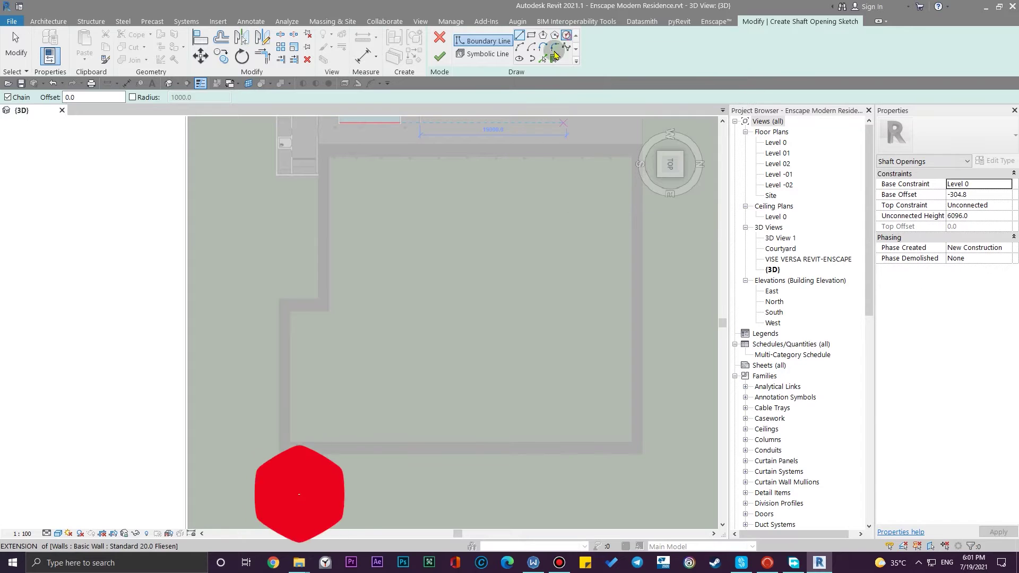
left_click(519, 47)
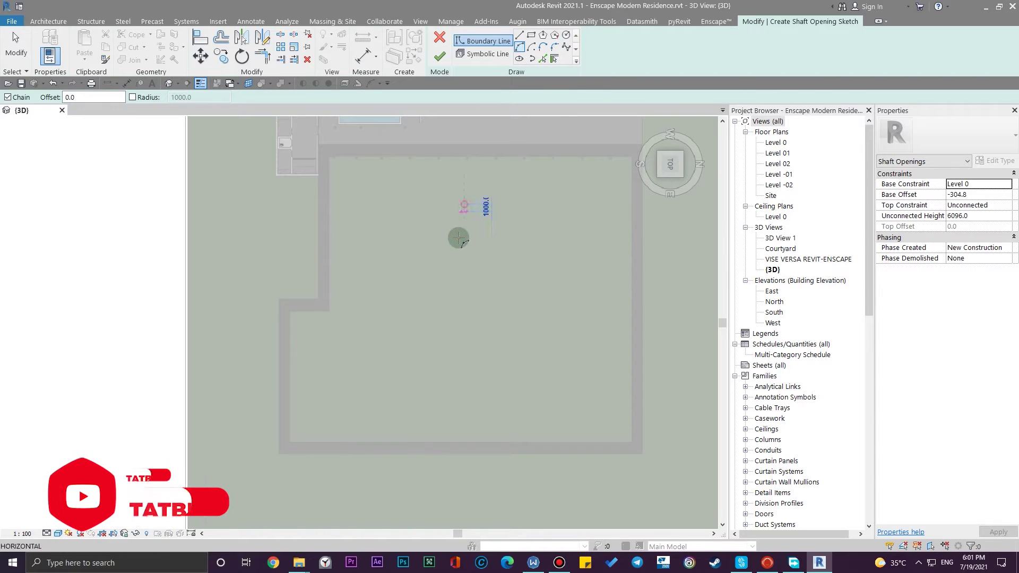
left_click(464, 205)
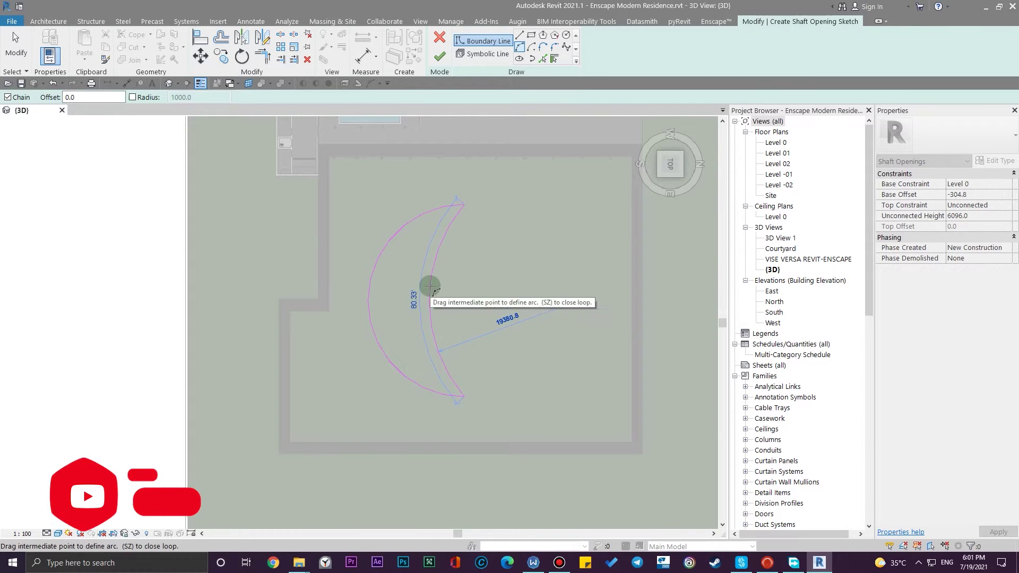
left_click(430, 286)
key("Escape")
scroll(455, 412, "down", 3)
middle_click_drag(464, 432, 450, 282, "shift")
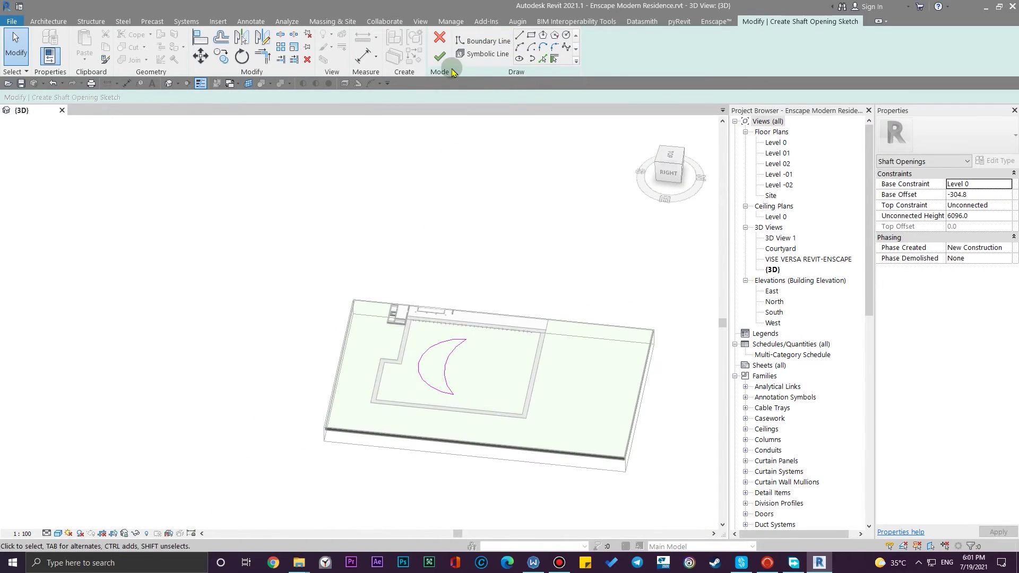
left_click(444, 64)
- Stretch the crescent shaft's bottom downward below the lawn in the back view
middle_click_drag(498, 392, 432, 321, "shift")
scroll(464, 390, "up", 4)
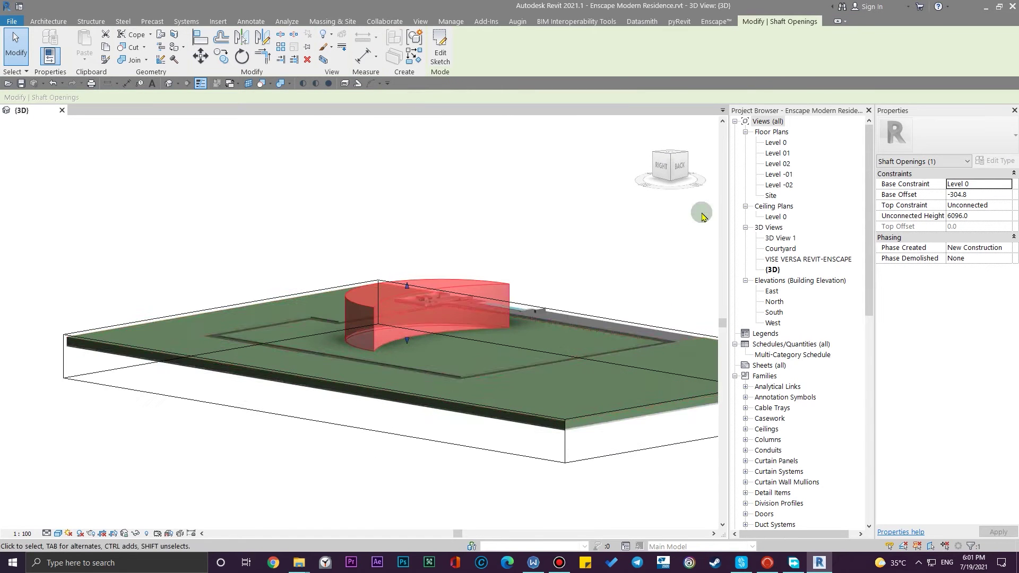
left_click(679, 177)
middle_click_drag(495, 414, 448, 305)
left_click_drag(436, 319, 445, 350)
scroll(446, 350, "down", 3)
left_click(522, 395)
- Extend the section box's bottom further down and lower the shaft opening's base to match
left_click(488, 362)
left_click(488, 364)
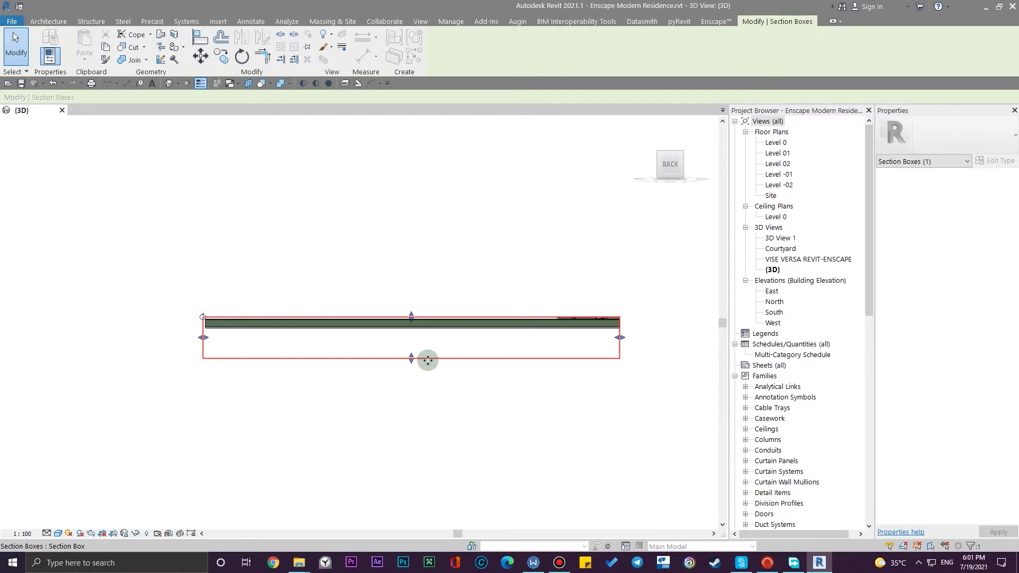
left_click_drag(409, 359, 409, 409)
left_click(450, 345)
left_click_drag(440, 352, 441, 365)
left_click(515, 429)
- Orient the 3D view to the top over the crescent opening in the lawn
middle_click_drag(492, 414, 467, 411, "shift")
scroll(498, 352, "up", 3)
left_click(674, 177)
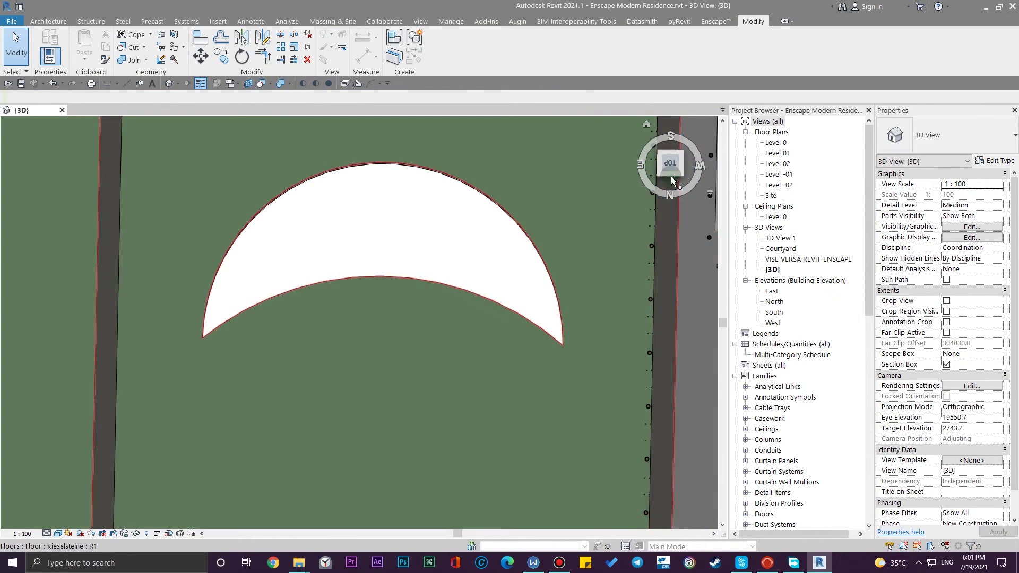
- Create a Generic - 12" floor on Level 0 by picking the edges of the crescent opening as its boundary
left_click(671, 169)
scroll(425, 352, "up", 4)
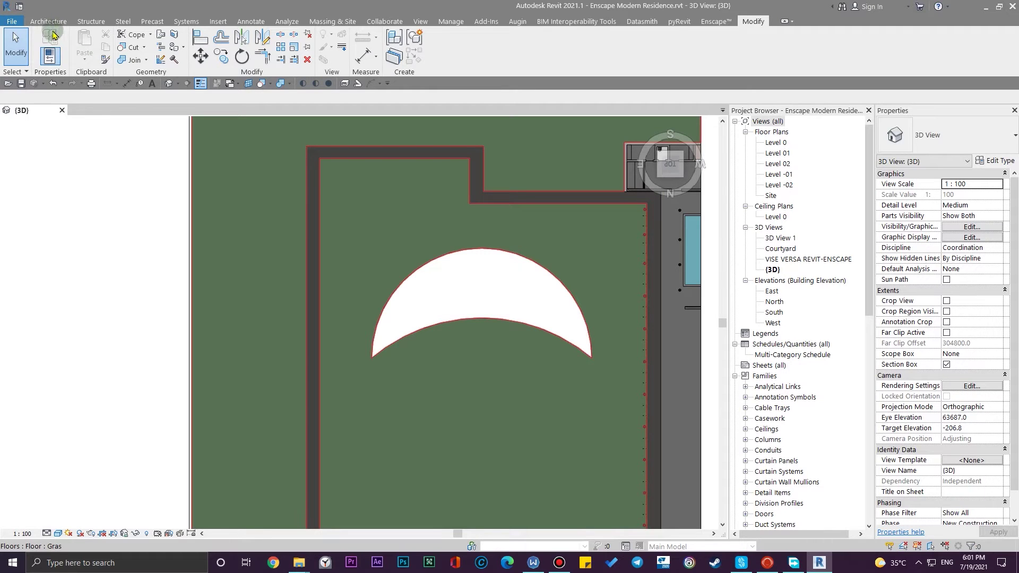
left_click(46, 23)
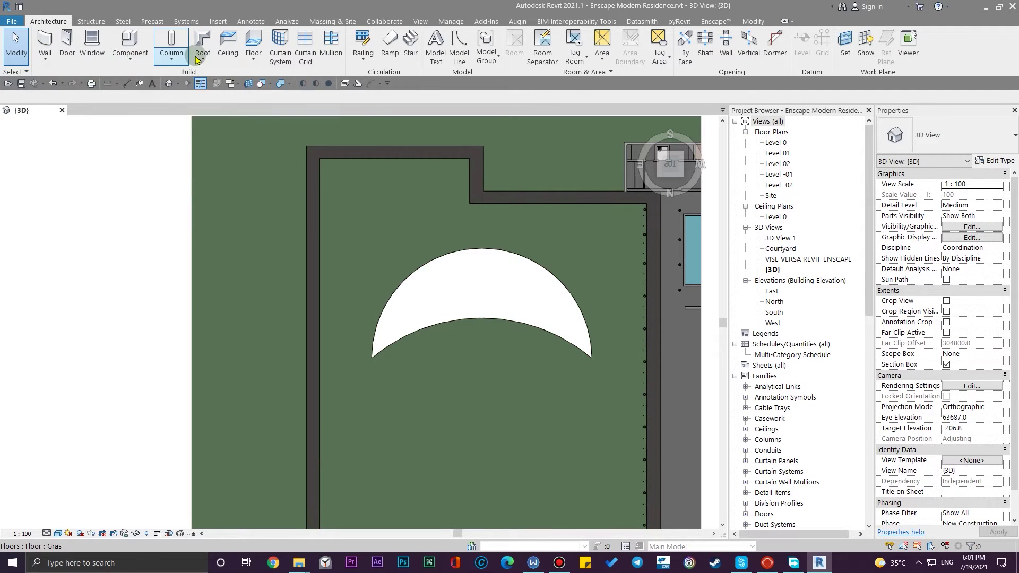
left_click(253, 41)
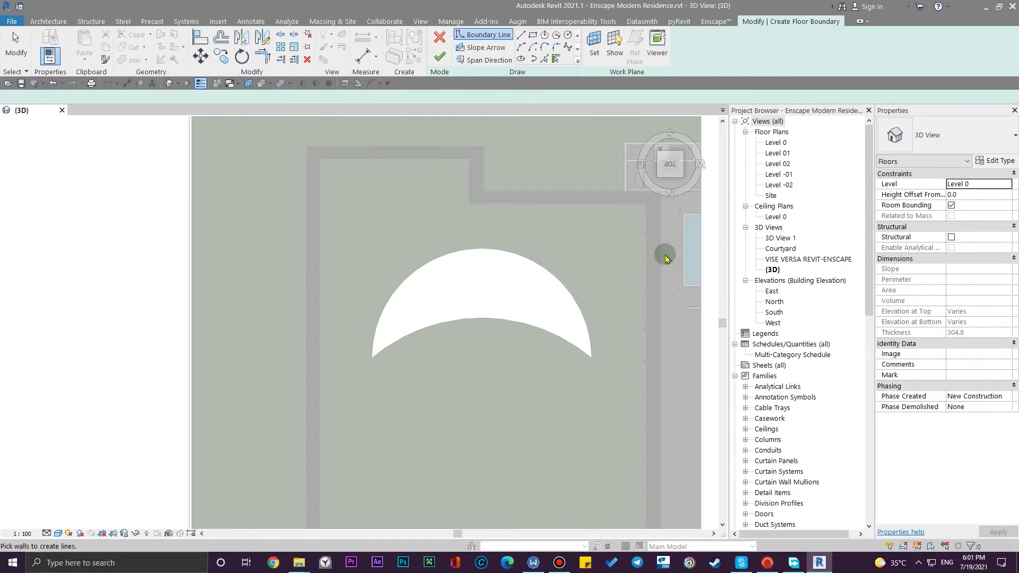
left_click(974, 137)
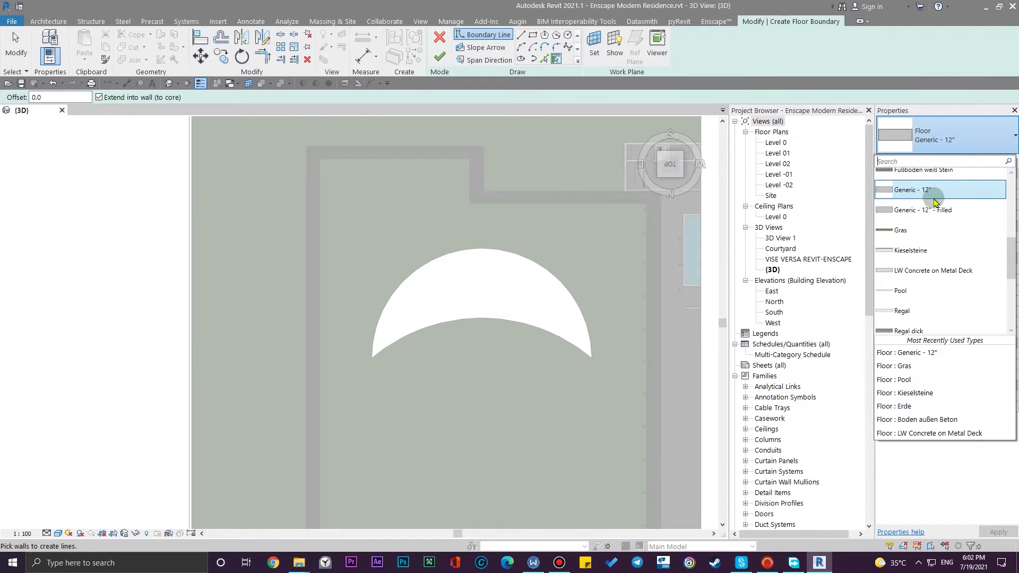
left_click(934, 201)
scroll(504, 295, "up", 3)
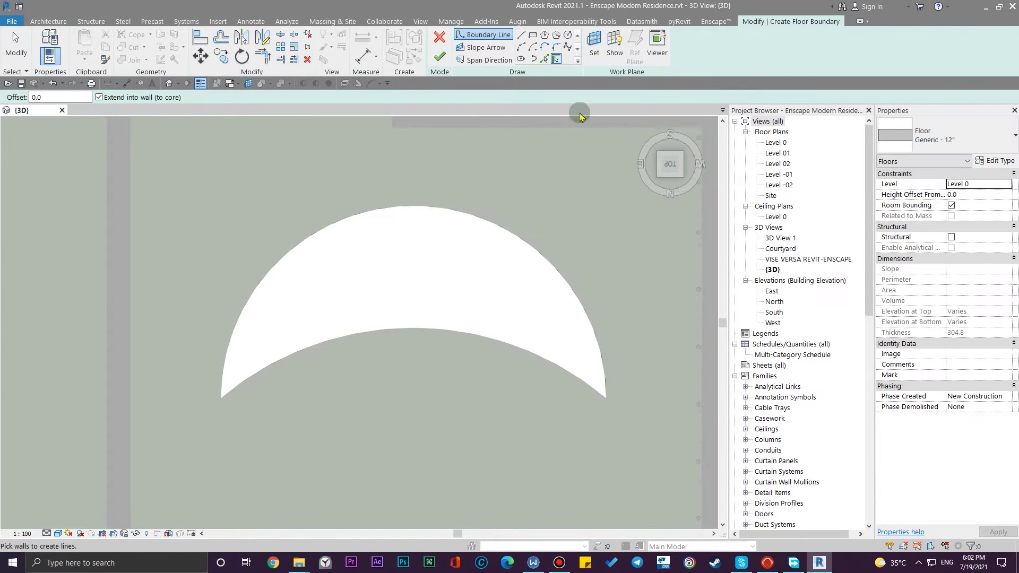
left_click(544, 58)
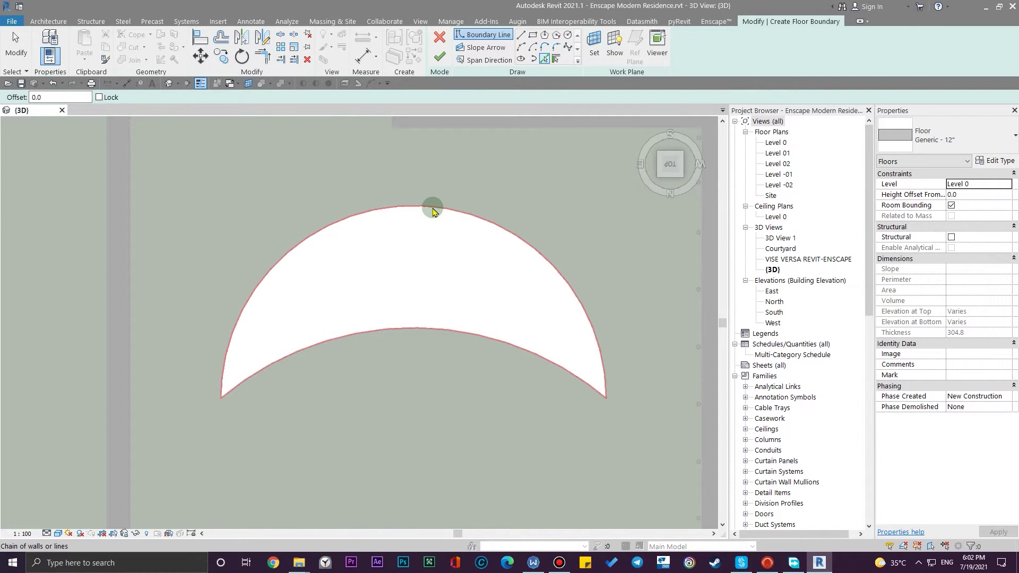
scroll(499, 297, "down", 3)
middle_click_drag(516, 218, 519, 191, "shift")
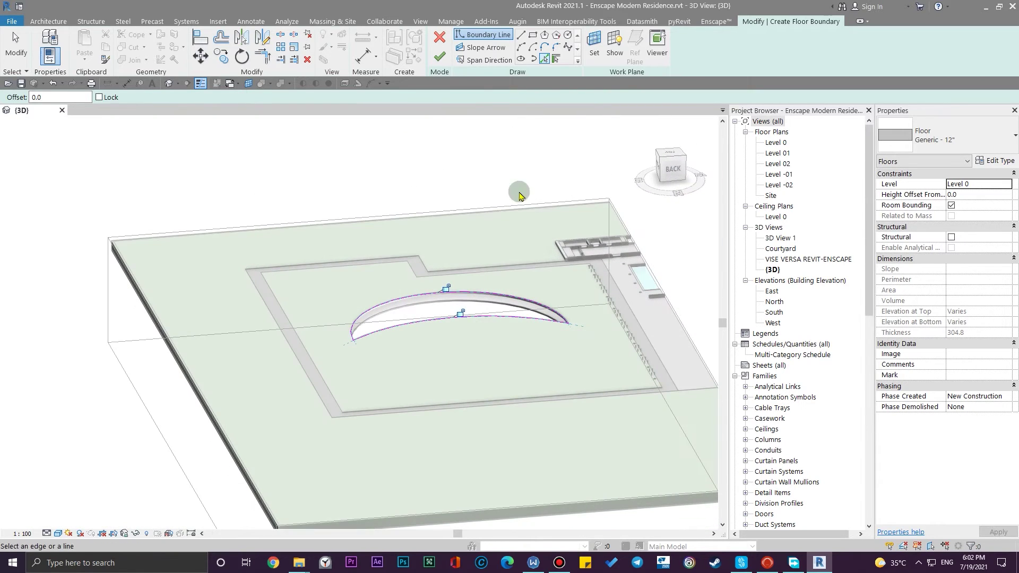
key("Escape")
left_click(439, 57)
- Set the crescent floor's height offset from Level 0 to -2000
middle_click_drag(596, 318, 512, 375, "shift")
left_click(512, 375)
middle_click_drag(456, 280, 448, 352, "shift")
key("Escape")
scroll(447, 319, "up", 2)
left_click(447, 309)
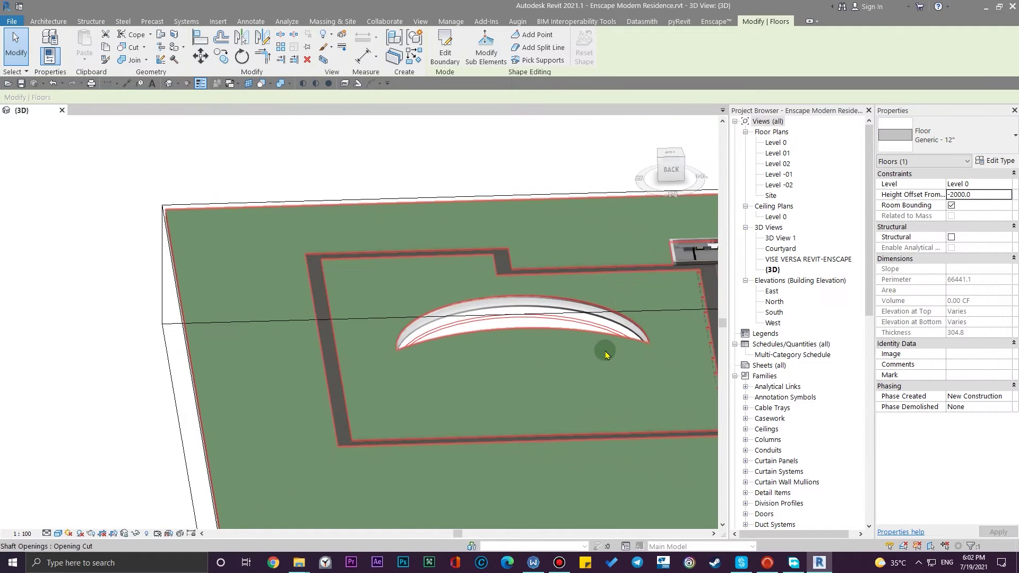
- Raise the shaft opening's base above the lowered crescent floor so that the shaft does not cut it
middle_click_drag(605, 348, 664, 212, "shift")
left_click(569, 174)
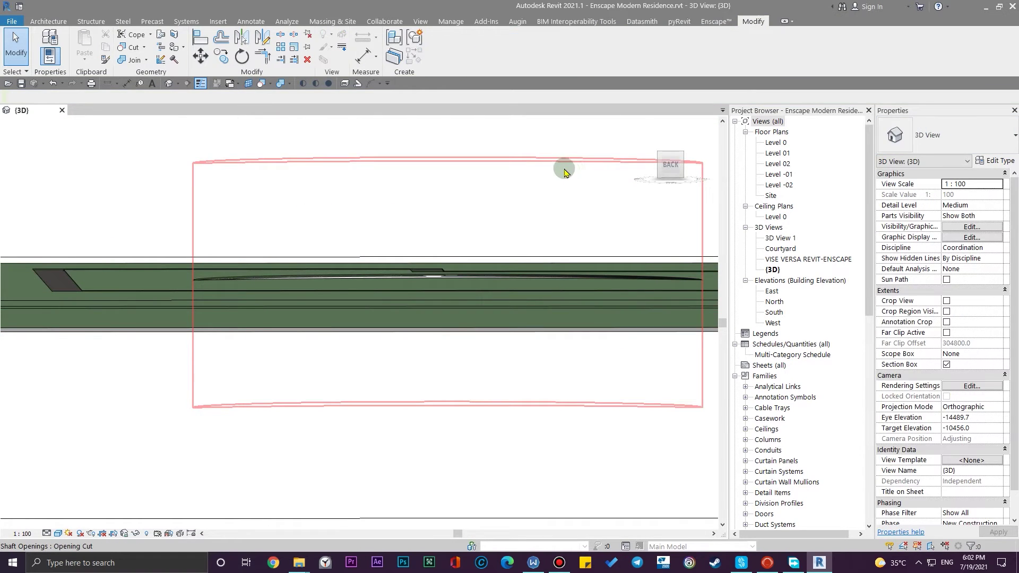
left_click(563, 165)
scroll(473, 386, "up", 3)
middle_click_drag(472, 392, 473, 381, "shift")
left_click_drag(425, 425, 432, 276)
middle_click_drag(480, 353, 436, 291, "shift")
left_click_drag(428, 287, 450, 307)
middle_click_drag(455, 314, 492, 481, "shift")
left_click(472, 331)
scroll(524, 322, "down", 6)
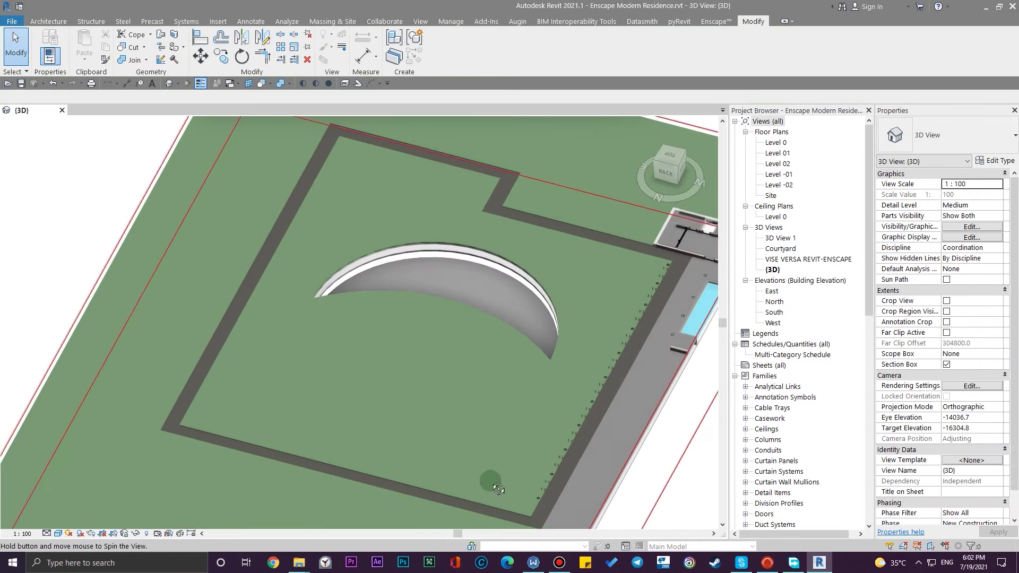
- Examine the crescent recess and its lowered floor from several angles
scroll(482, 291, "up", 5)
scroll(492, 297, "down", 5)
middle_click_drag(546, 342, 428, 345, "shift")
scroll(491, 263, "up", 5)
scroll(563, 266, "down", 4)
middle_click_drag(564, 266, 577, 354)
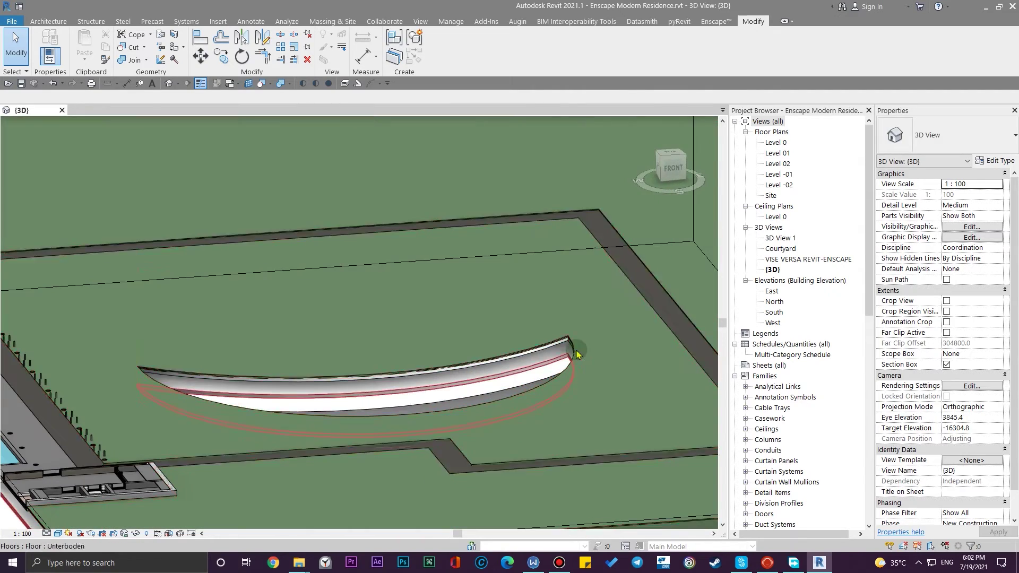
middle_click_drag(519, 412, 597, 398, "shift")
- Create a Generic - 8" basic wall, 6096 high on Level 0, by picking the crescent opening's outer arc
left_click(672, 163)
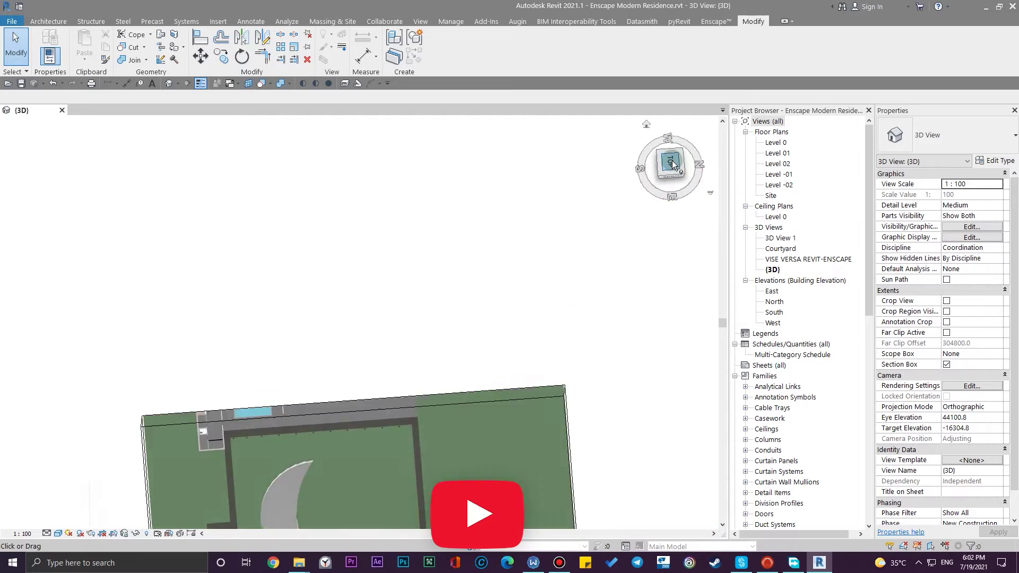
left_click(46, 23)
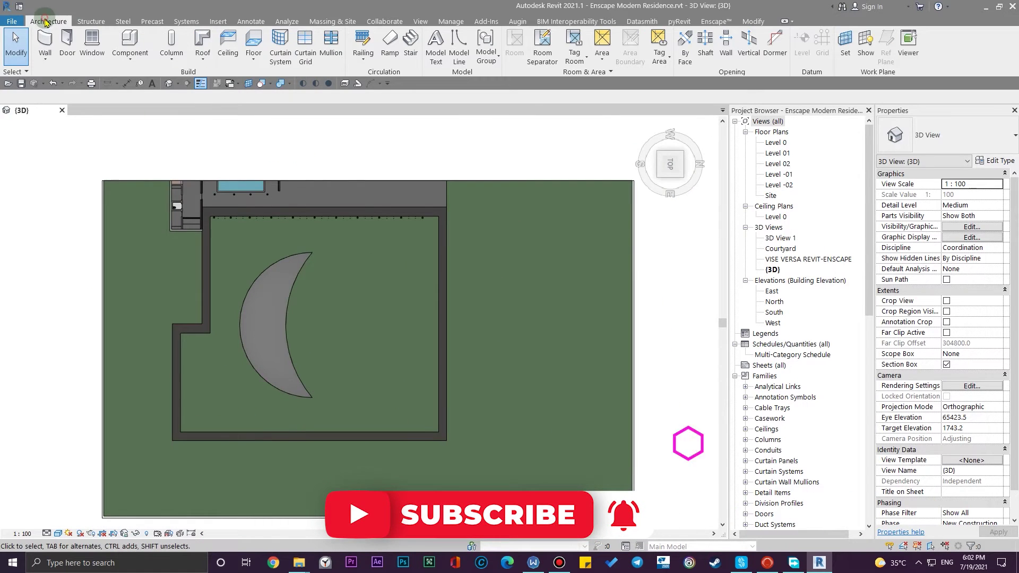
middle_click_drag(357, 307, 413, 313)
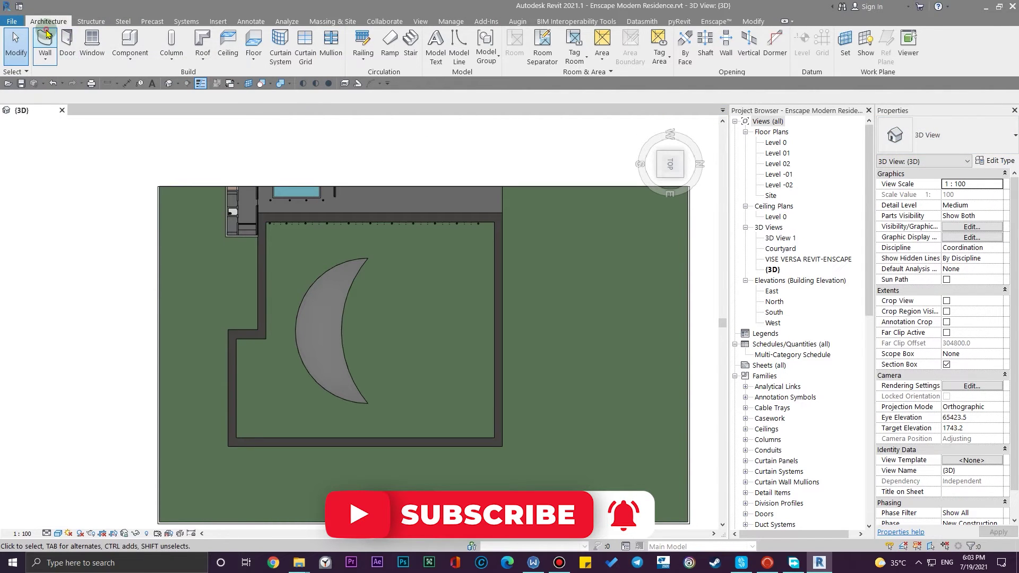
left_click(45, 40)
left_click(955, 136)
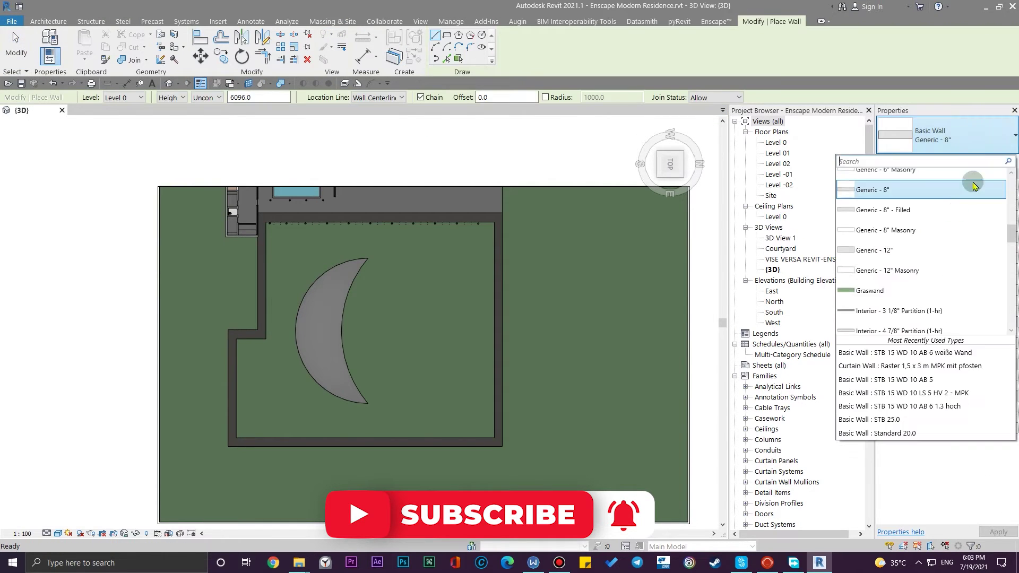
left_click(911, 194)
scroll(286, 292, "up", 5)
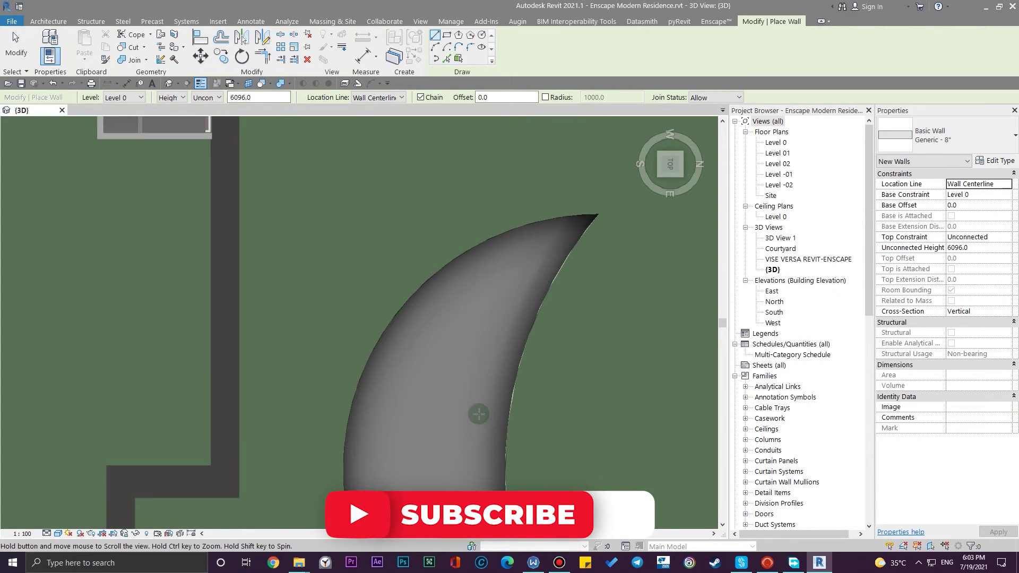
left_click(448, 59)
scroll(536, 207, "up", 3)
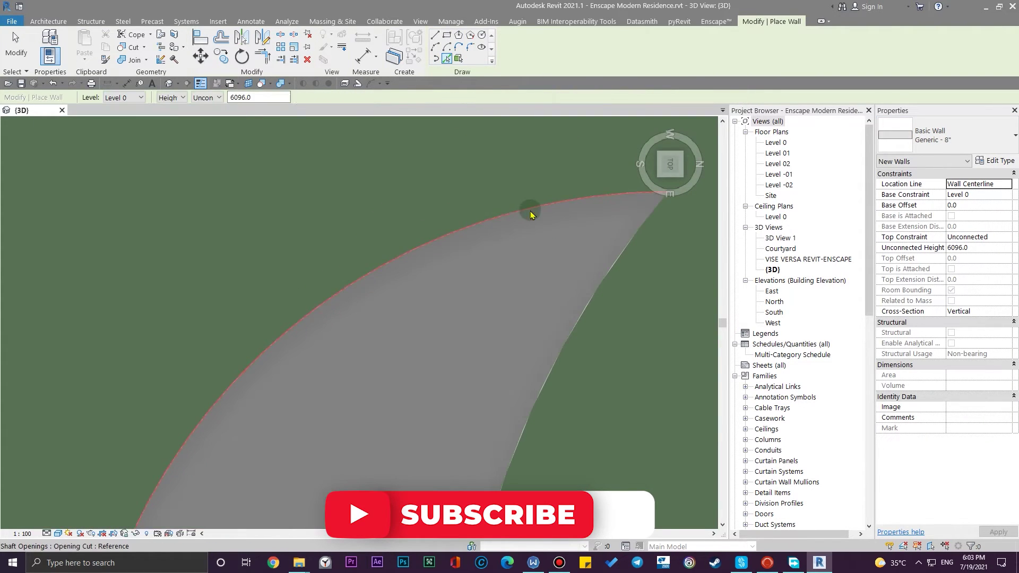
scroll(505, 216, "down", 3)
middle_click_drag(548, 297, 503, 304)
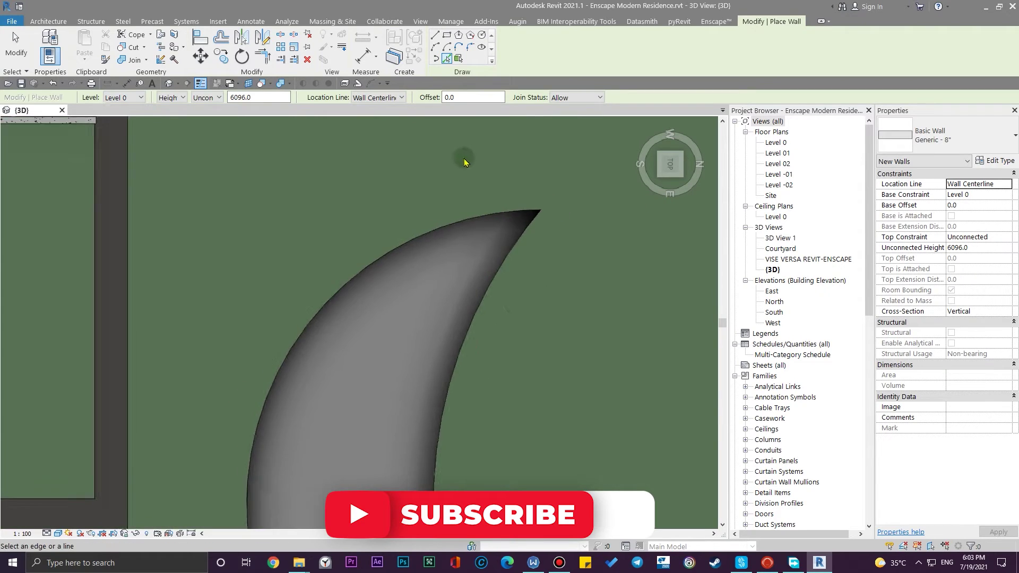
scroll(463, 166, "up", 7)
middle_click_drag(626, 444, 416, 259)
scroll(415, 259, "down", 3)
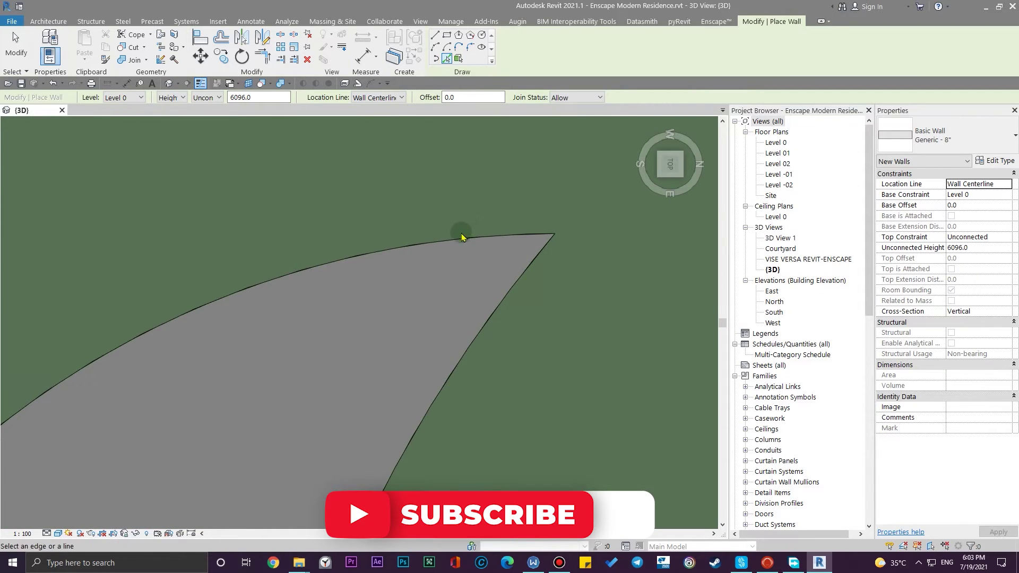
scroll(463, 239, "up", 2)
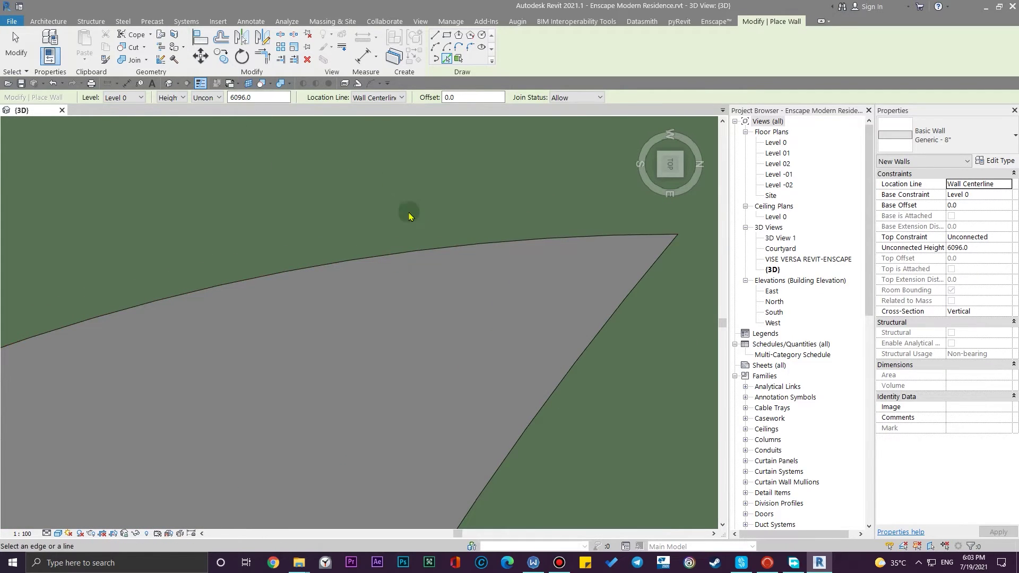
scroll(432, 287, "up", 5)
scroll(451, 297, "up", 3)
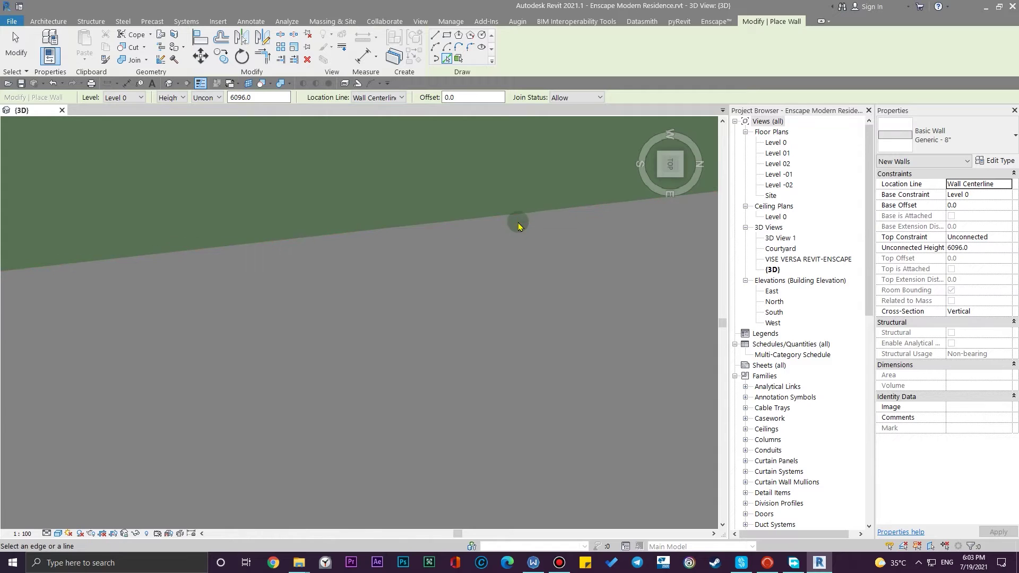
scroll(555, 279, "down", 6)
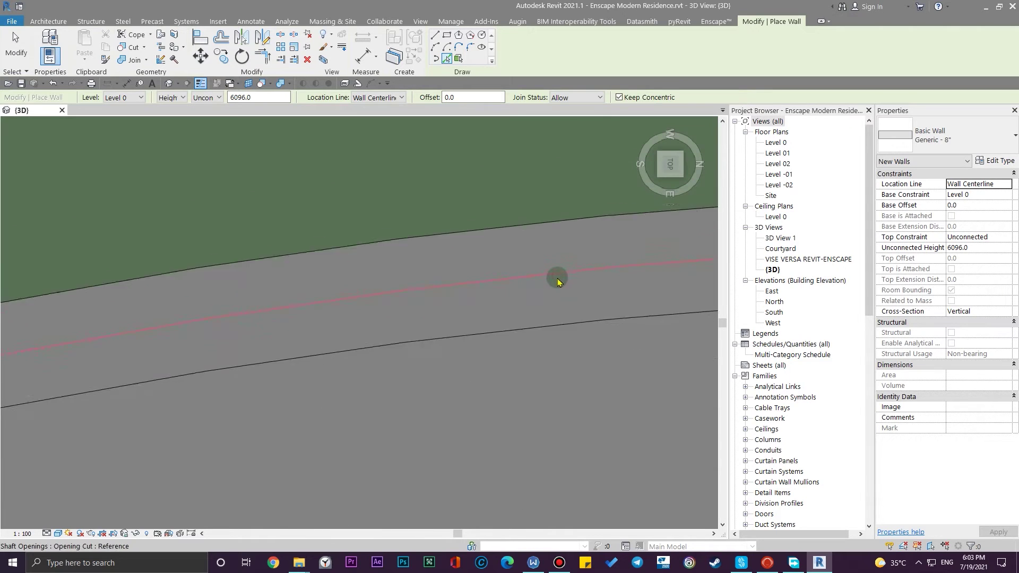
- Add a matching Generic - 8" wall along the crescent opening's inner arc and finish placing walls
scroll(493, 254, "up", 3)
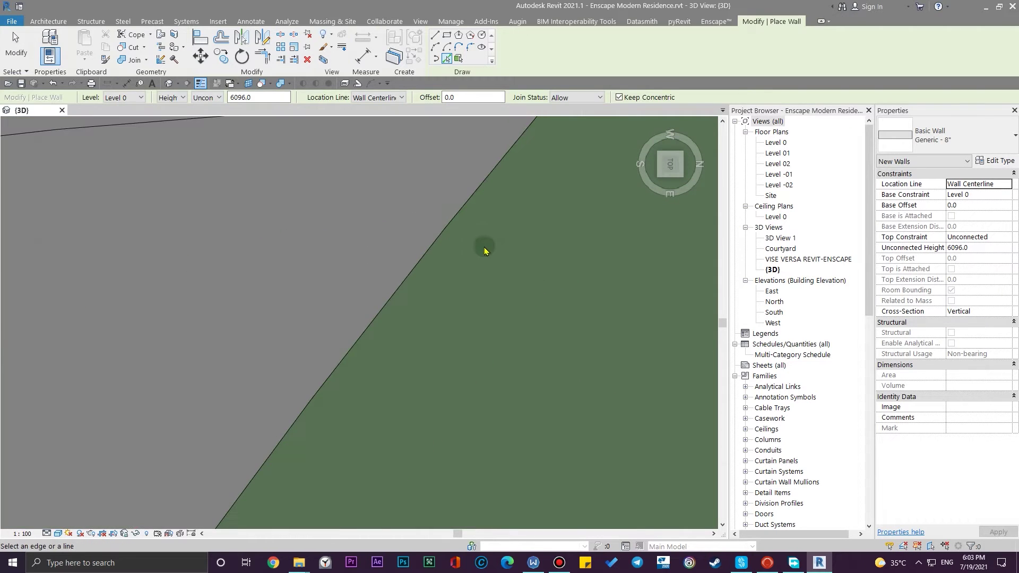
scroll(435, 238, "up", 4)
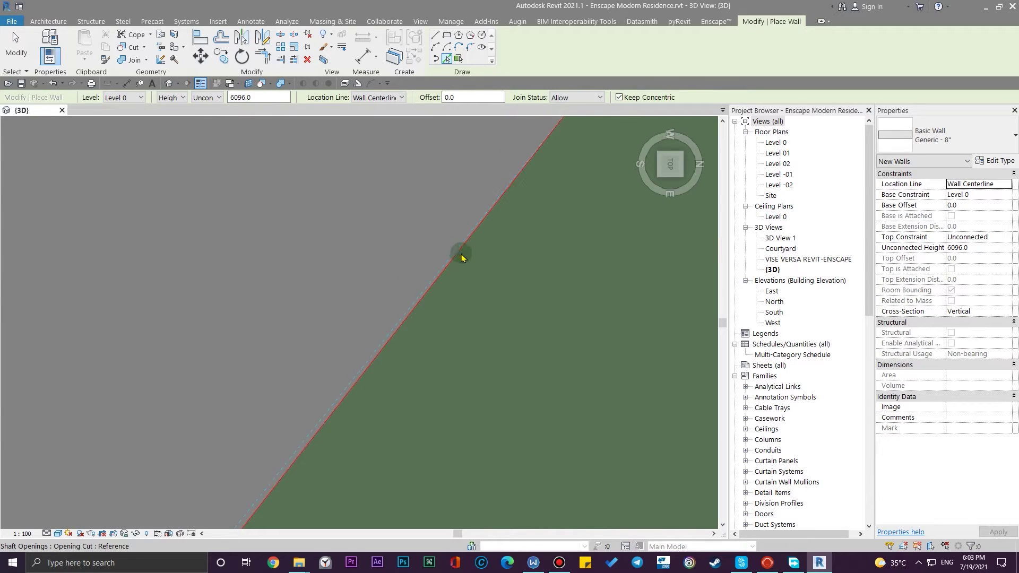
left_click(457, 259)
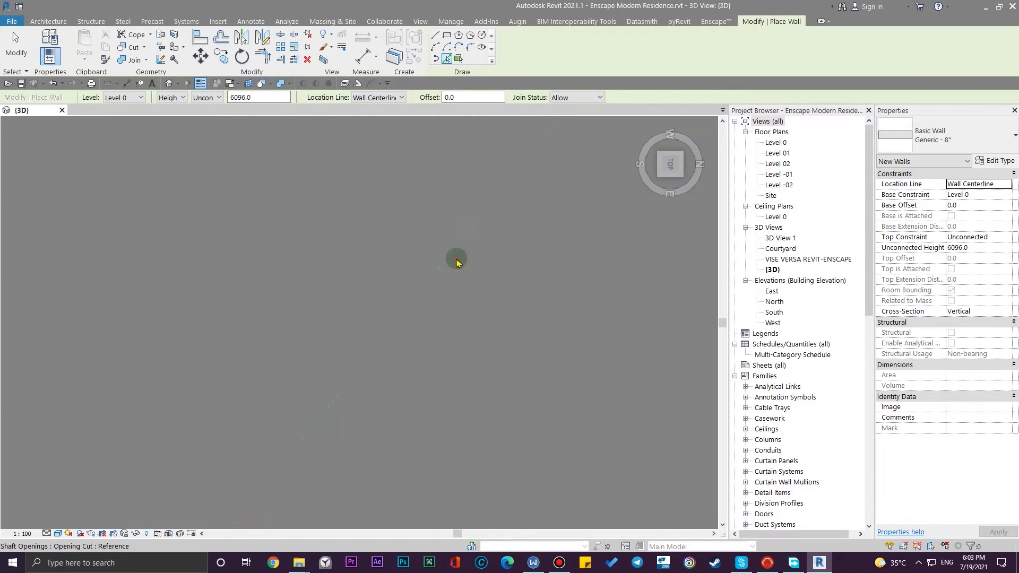
scroll(483, 289, "down", 5)
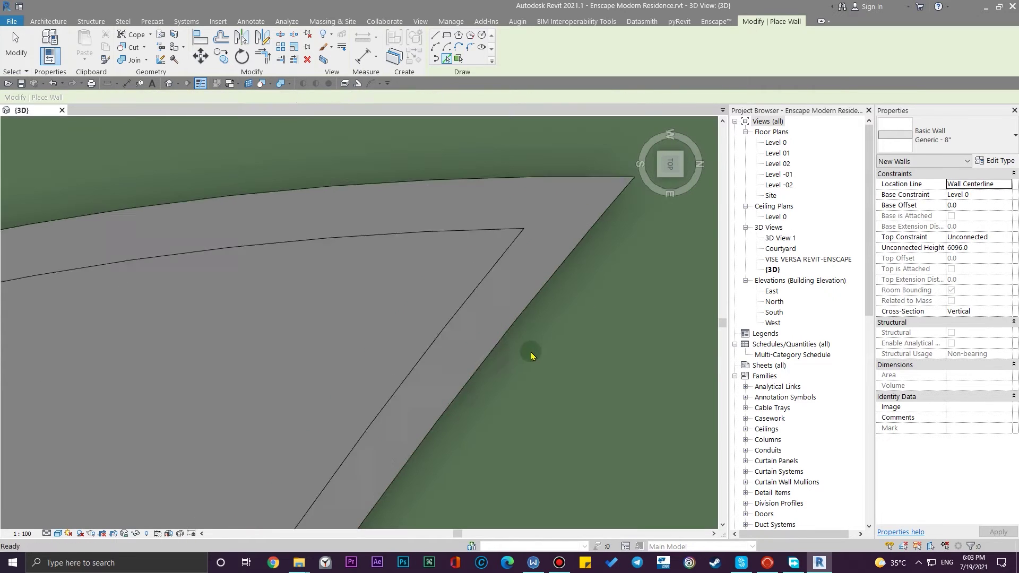
key("Escape")
key("Escape")
- Attach the base of both crescent walls to the lowered crescent floor
scroll(519, 348, "down", 8)
middle_click_drag(451, 218, 444, 194, "shift")
scroll(490, 218, "down", 5)
middle_click_drag(528, 286, 492, 221, "shift")
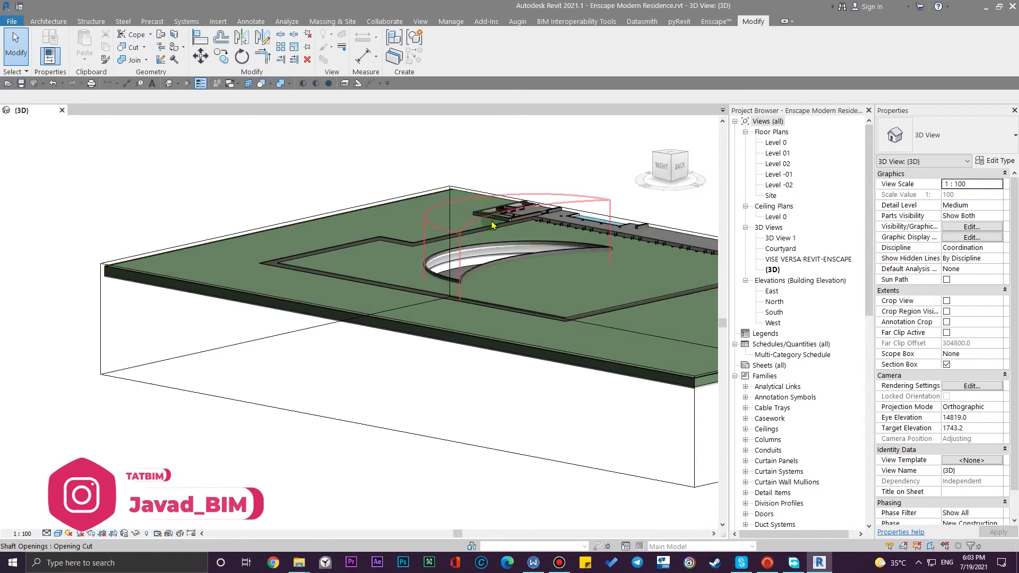
scroll(494, 224, "up", 7)
left_click(531, 293)
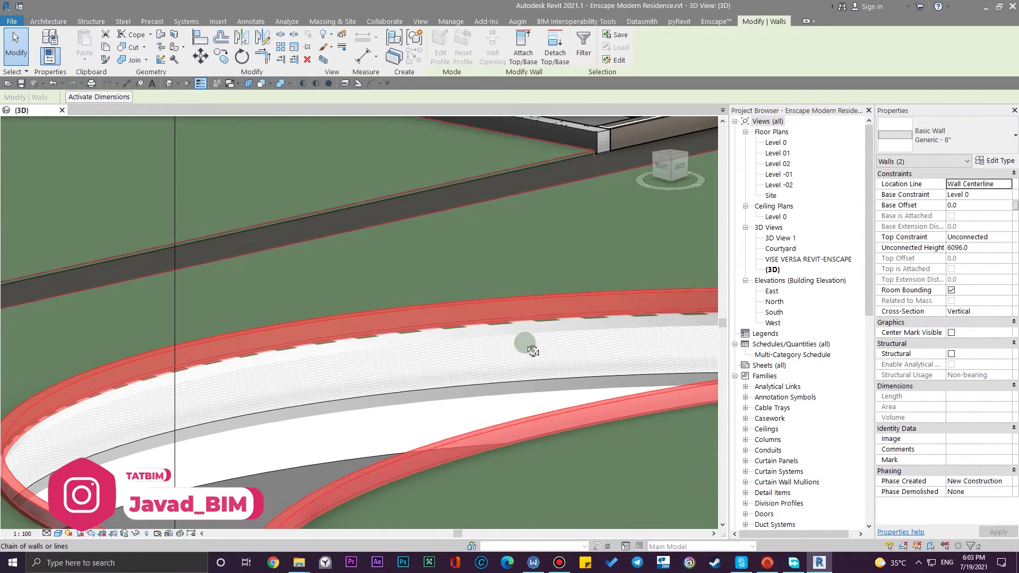
scroll(531, 340, "up", 5)
left_click(523, 53)
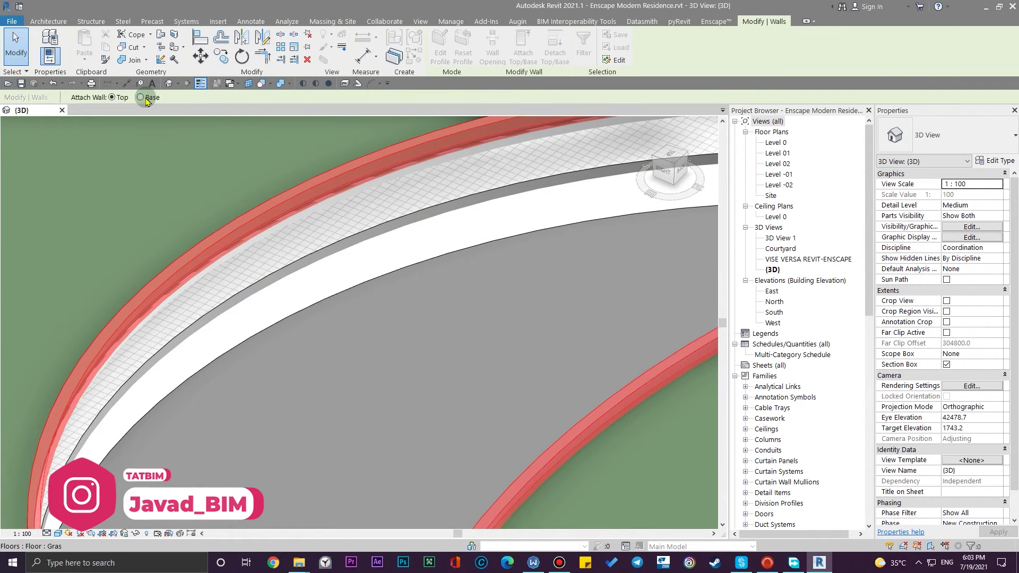
left_click(427, 309)
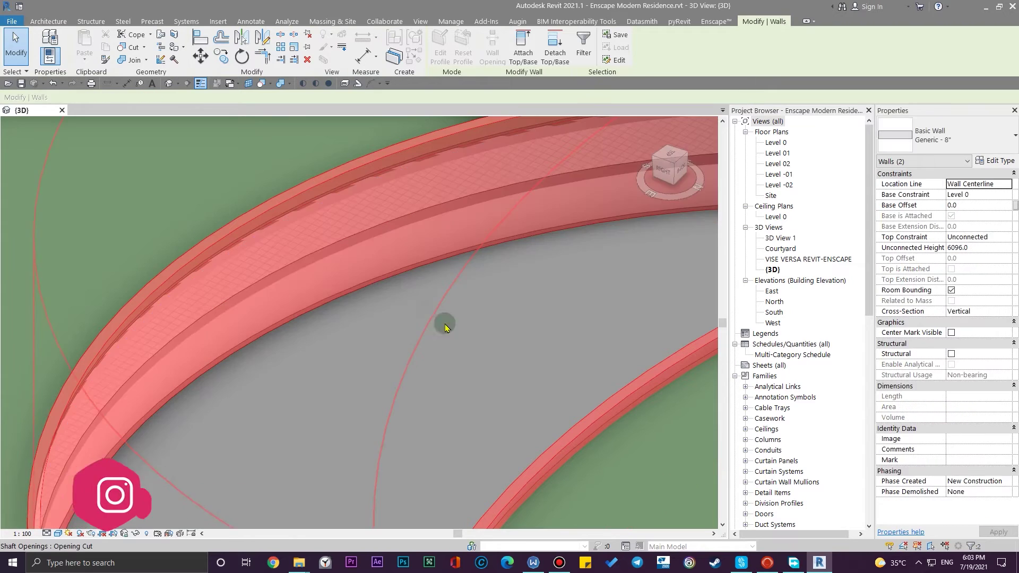
left_click(573, 380)
- Attach the top of both crescent walls to the grass floor around the opening
scroll(575, 424, "down", 5)
middle_click_drag(574, 428, 398, 304, "shift")
scroll(540, 340, "up", 3)
left_click(524, 315)
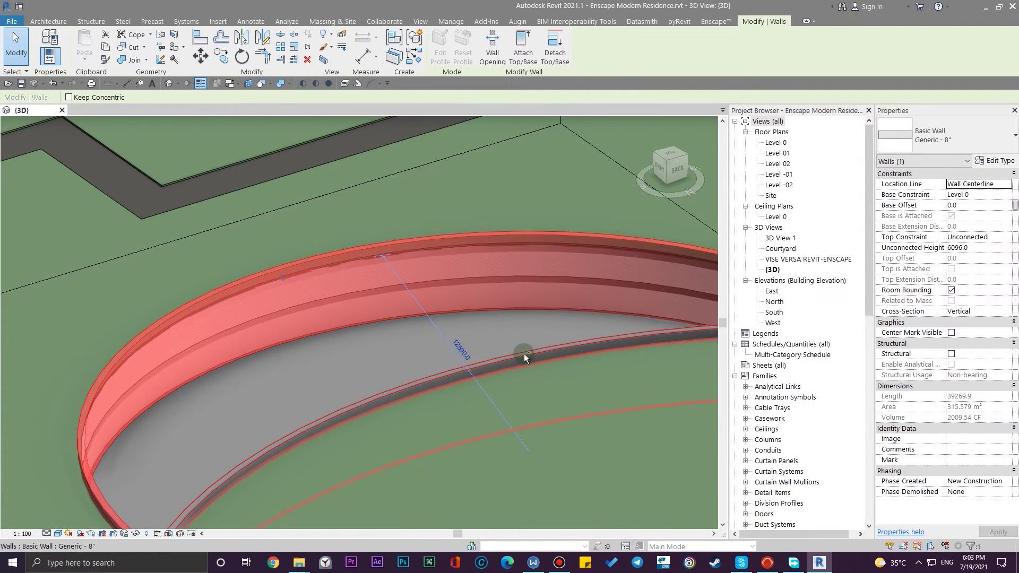
left_click(523, 53)
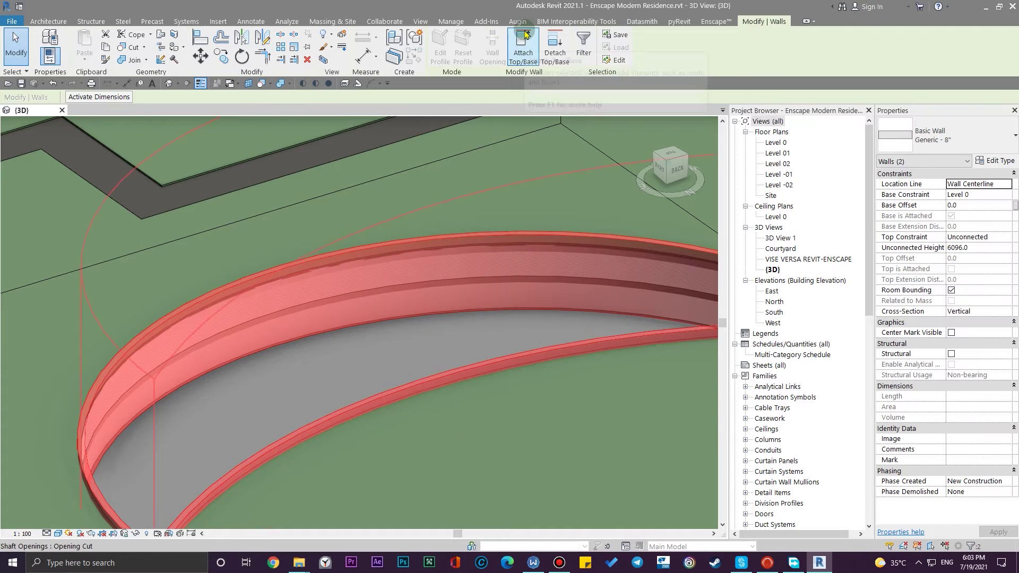
left_click(287, 240)
key("Escape")
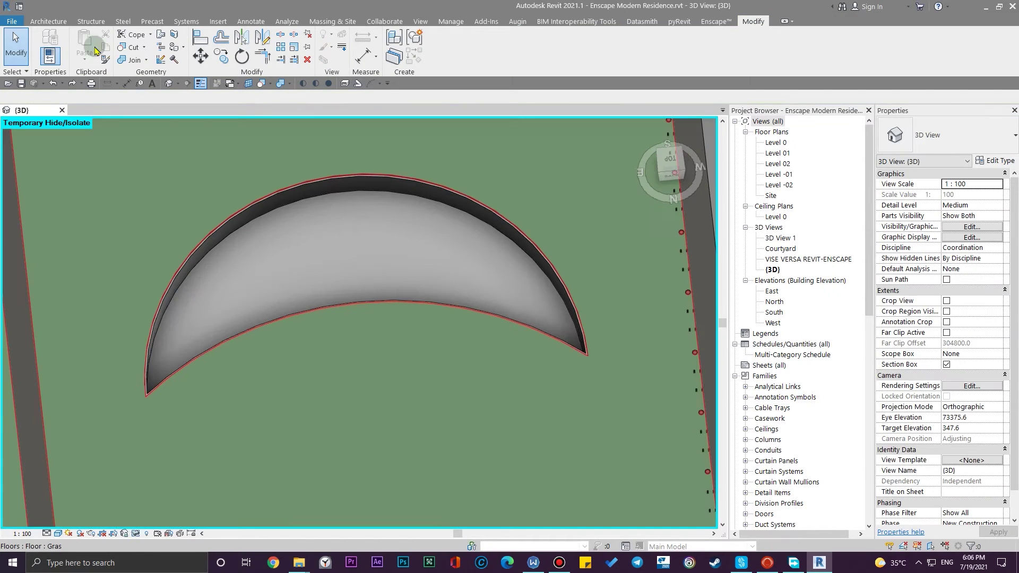
left_click(48, 21)
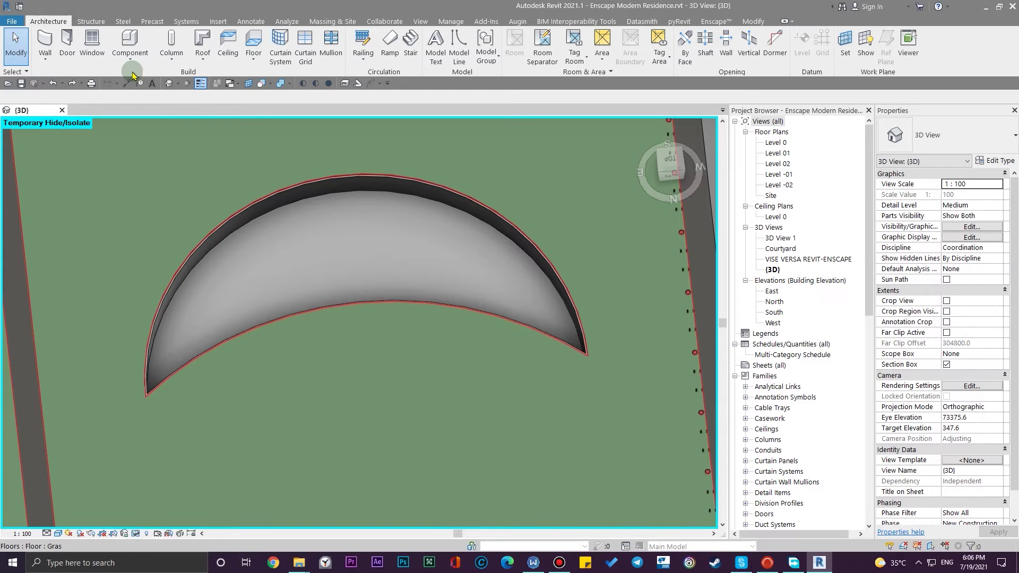
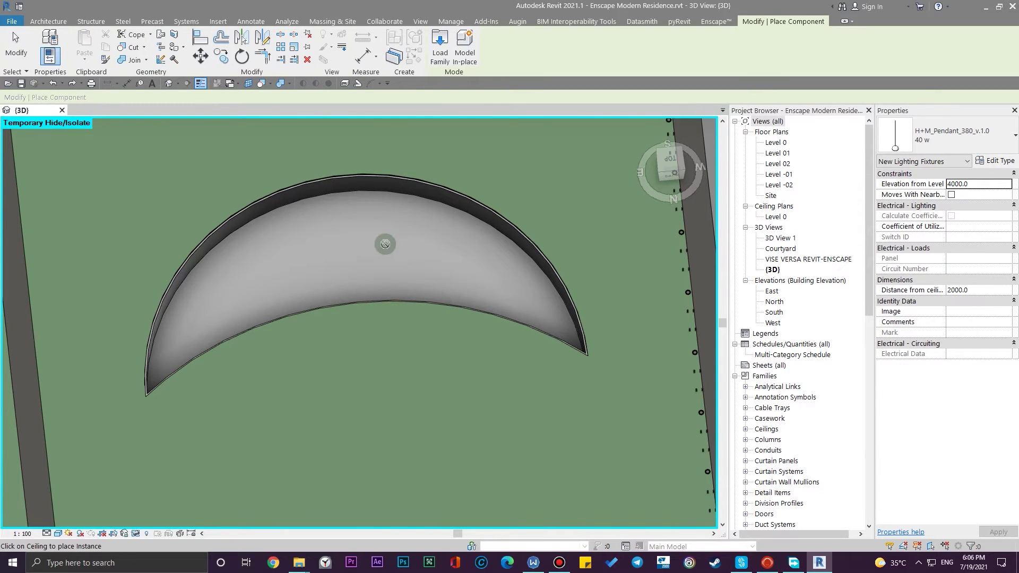
middle_click_drag(348, 212, 496, 299)
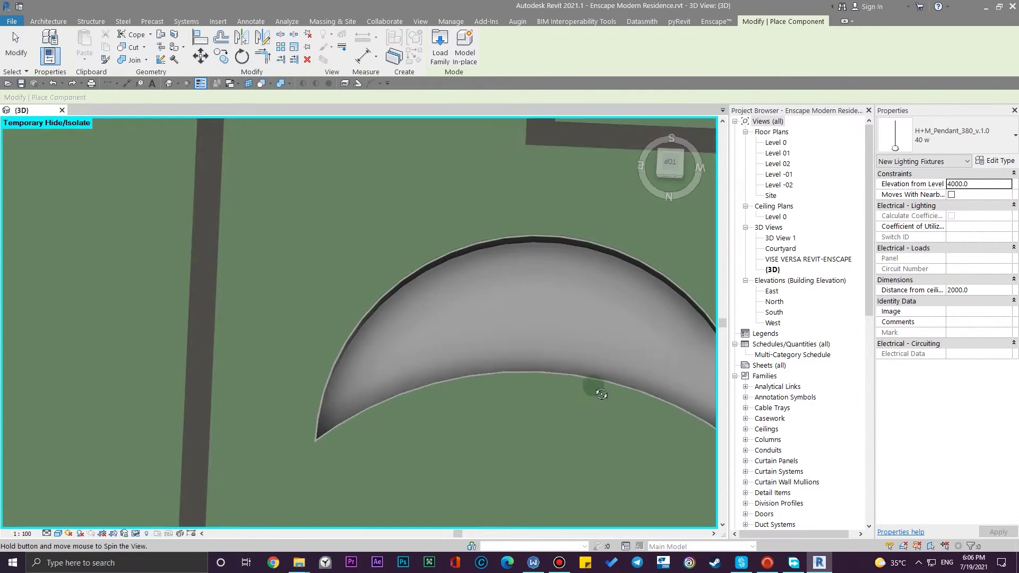
middle_click_drag(326, 321, 151, 270)
key("Escape")
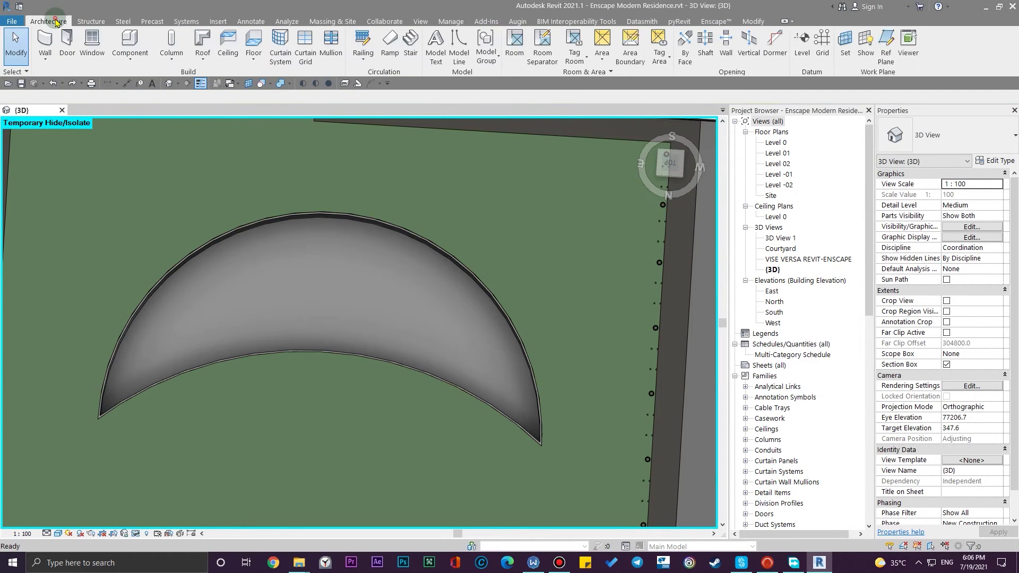
- Create an in-place model in the Generic Models category, keeping the suggested name
left_click(128, 59)
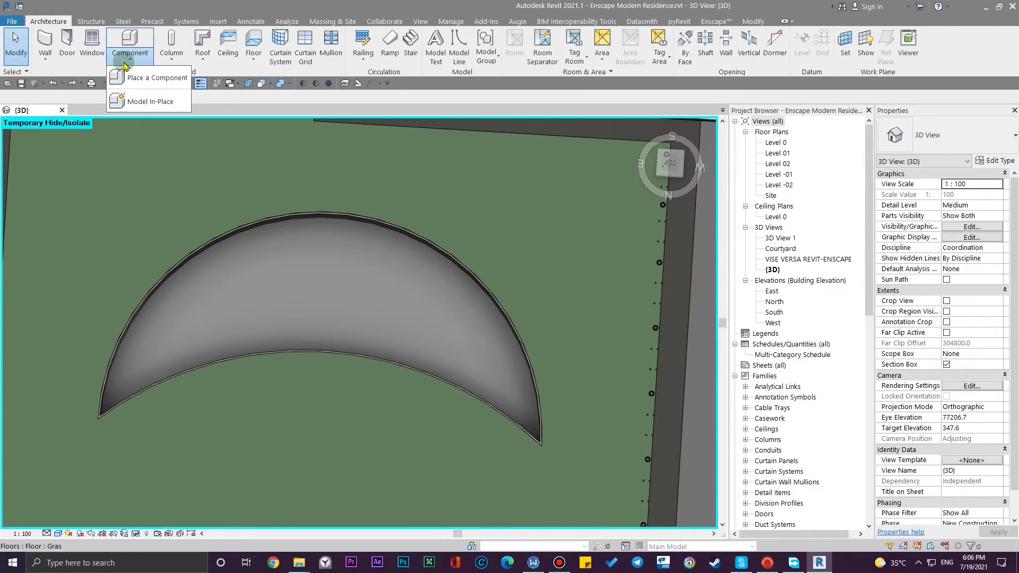
left_click(175, 102)
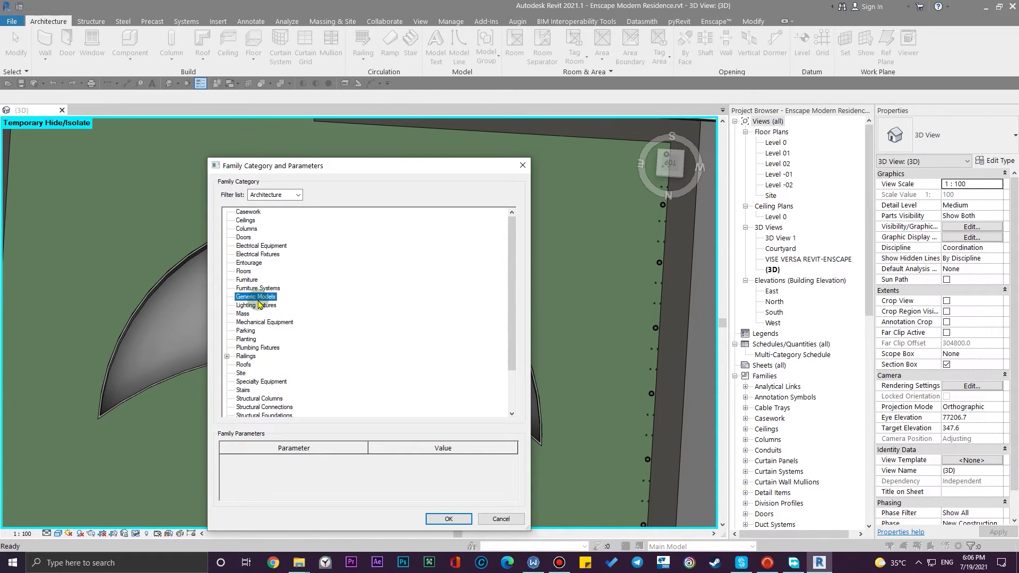
left_click(448, 518)
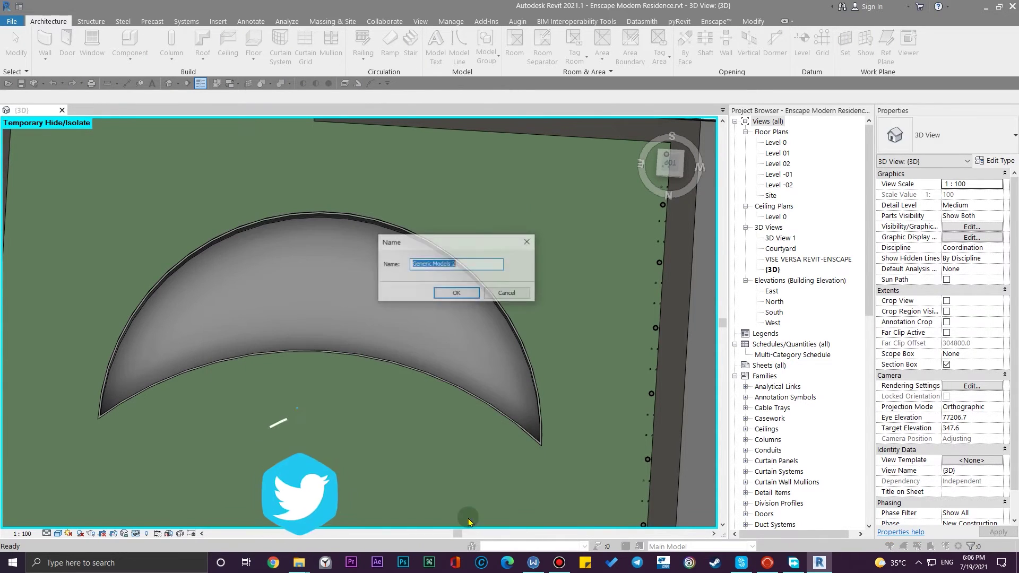
left_click(456, 294)
- Start a solid extrusion in top view and pick the outer arc of the crescent pool as its first boundary line
scroll(518, 303, "down", 3)
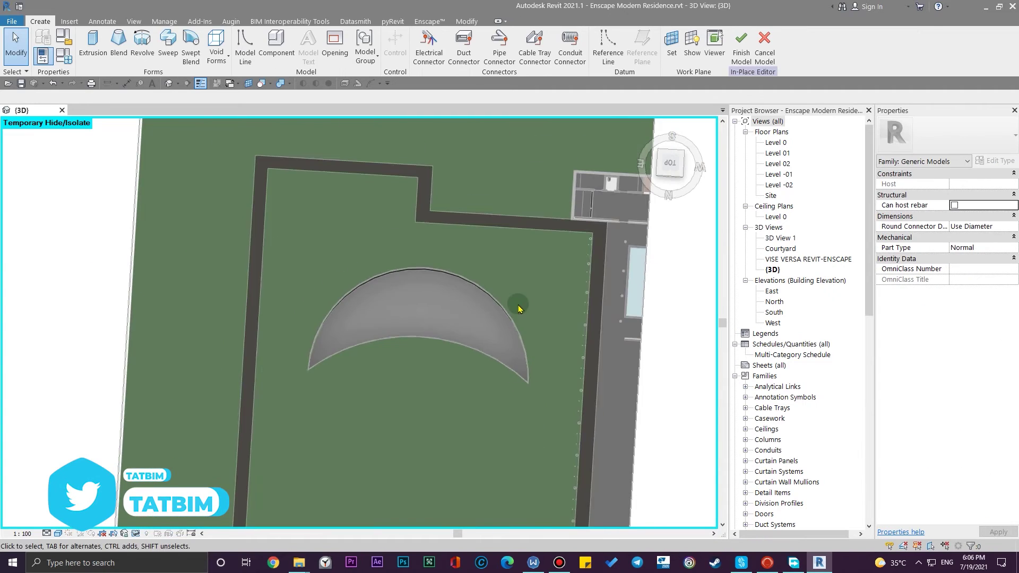
left_click(671, 166)
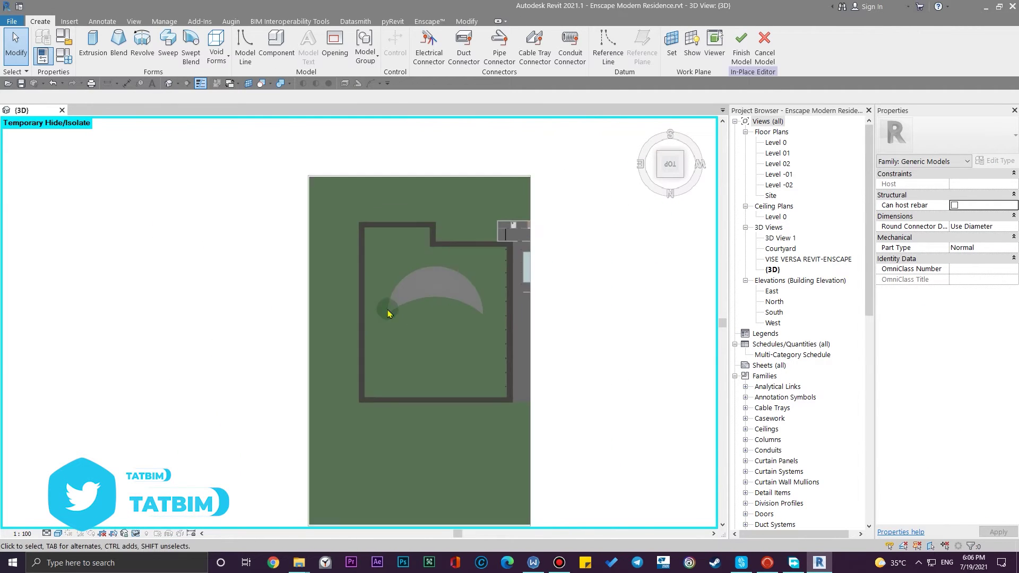
scroll(440, 349, "up", 5)
middle_click_drag(440, 349, 445, 333)
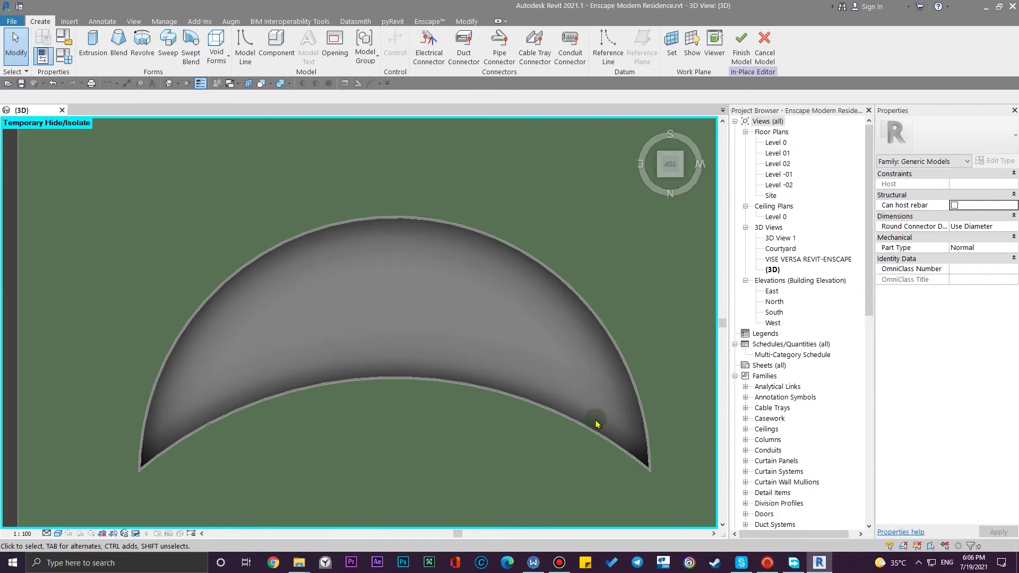
middle_click_drag(495, 388, 505, 367)
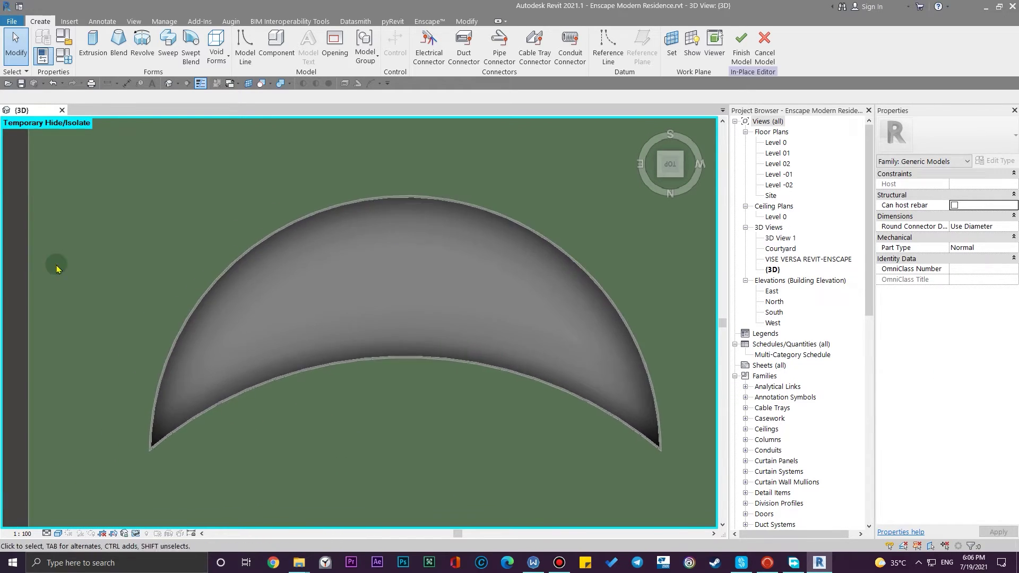
left_click(93, 42)
scroll(444, 160, "up", 3)
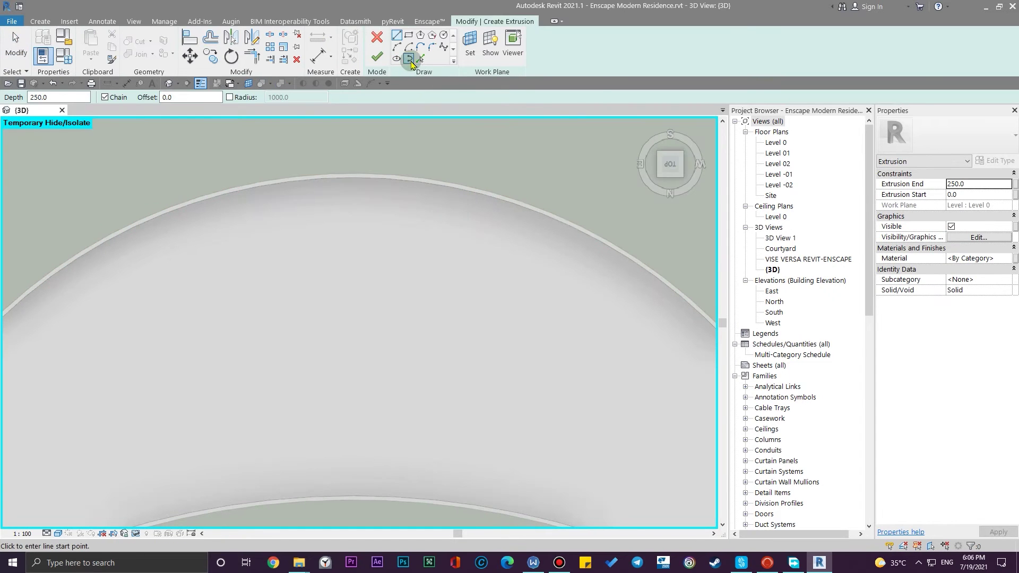
left_click(420, 58)
left_click(353, 173)
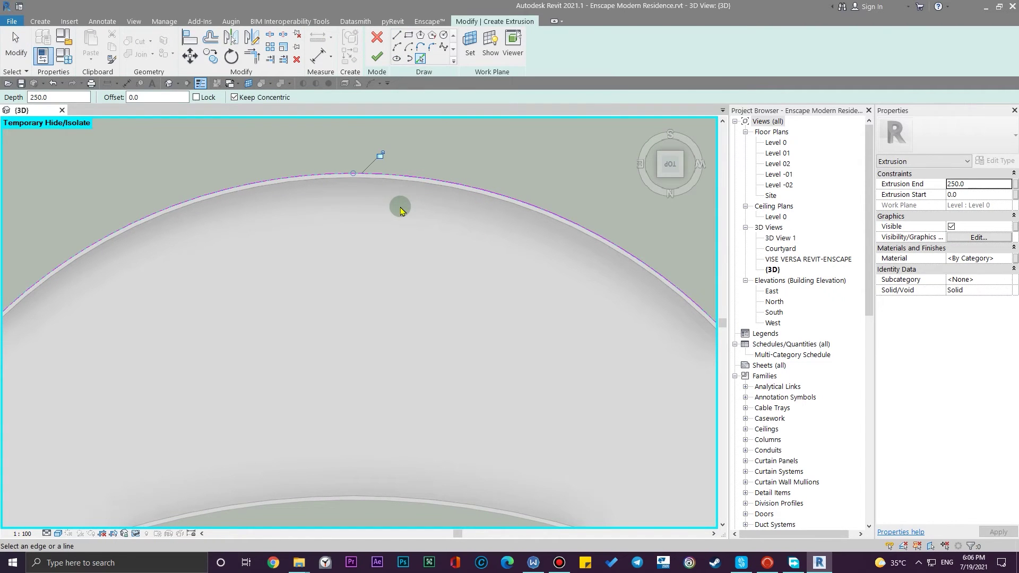
- Complete the extrusion sketch with the crescent's inner arc and finish it with a depth of 250
scroll(378, 175, "up", 2)
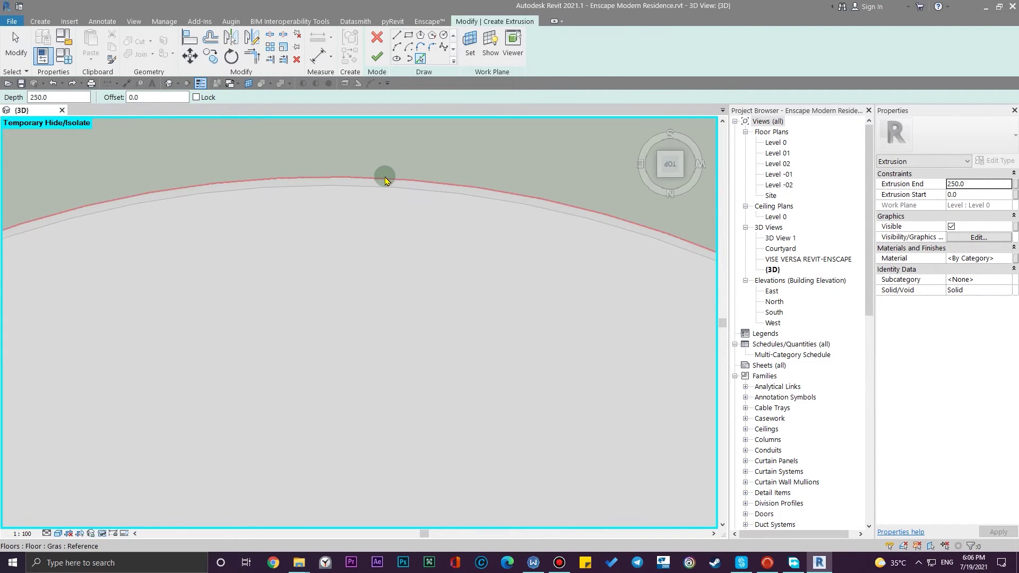
scroll(451, 297, "down", 4)
middle_click_drag(463, 311, 390, 202)
scroll(386, 255, "up", 3)
key("Escape")
scroll(423, 333, "down", 6)
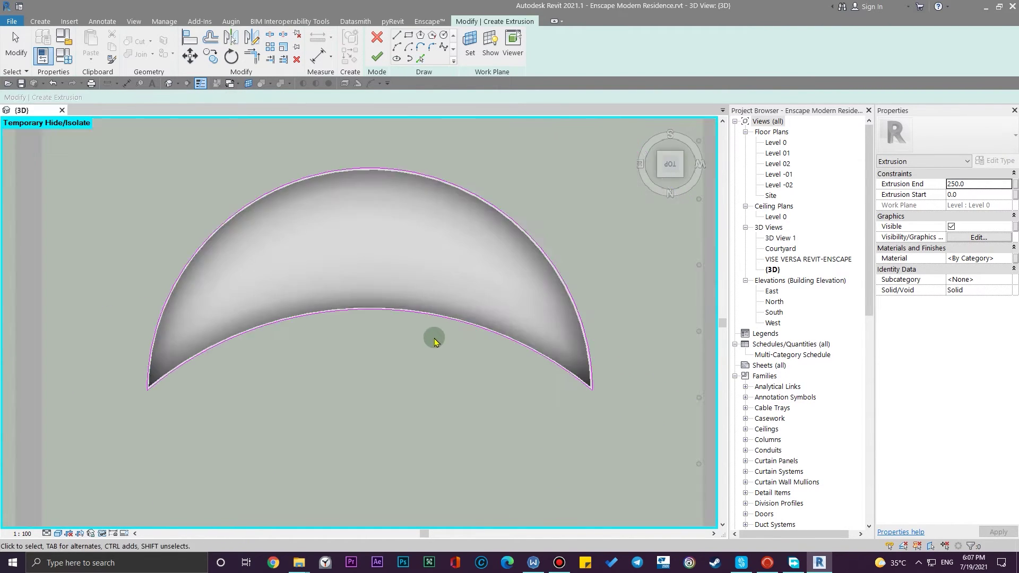
left_click(377, 59)
- Show the crescent extrusion from the right side in Wireframe style
middle_click_drag(462, 387, 658, 48, "shift")
scroll(537, 292, "up", 3)
left_click(667, 174)
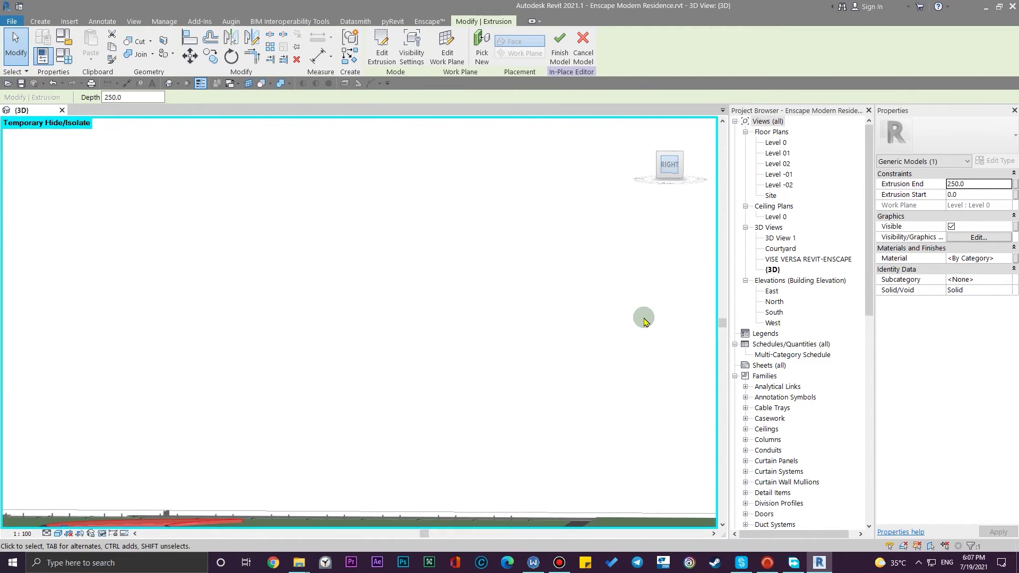
scroll(329, 330, "up", 5)
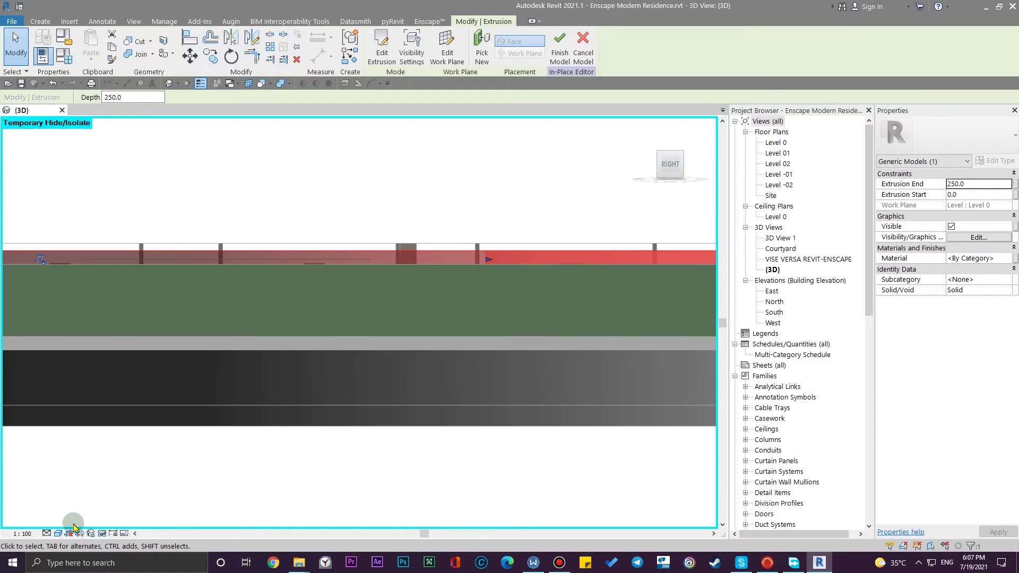
key("Escape")
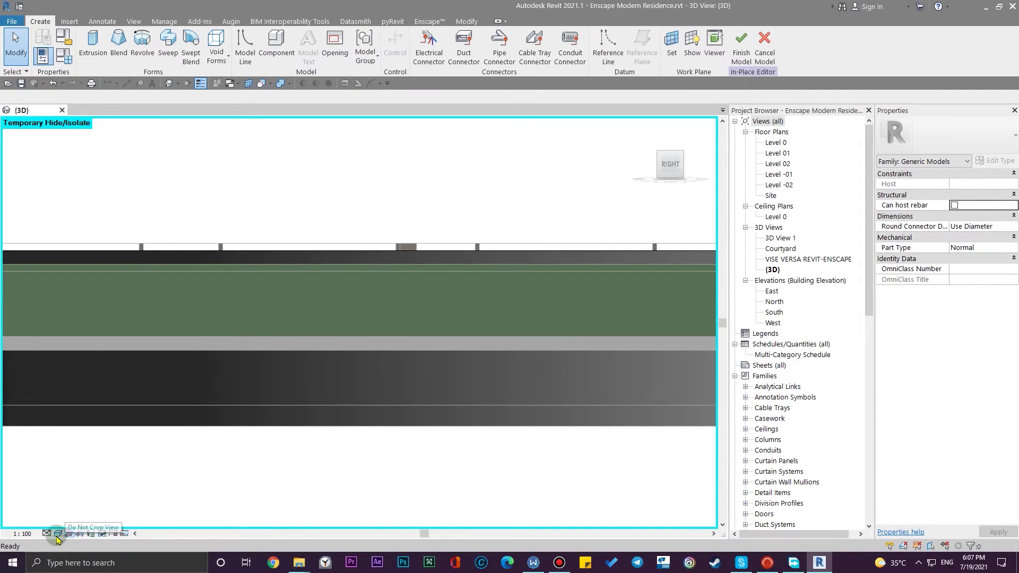
left_click(58, 533)
left_click(95, 476)
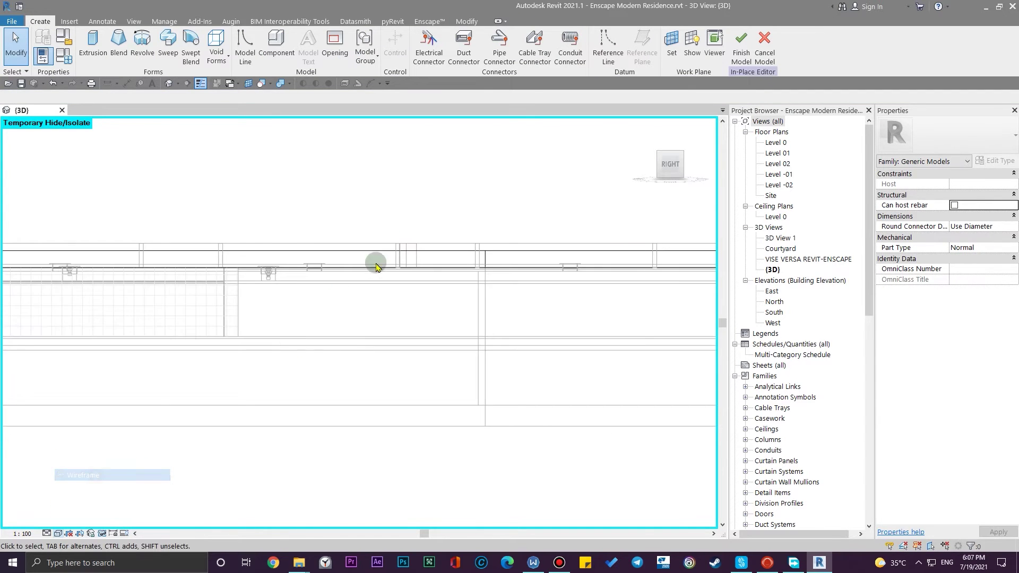
- Lower the top face of the crescent extrusion so its depth is 4.5
left_click(441, 272)
middle_click_drag(441, 273, 412, 302, "shift")
scroll(411, 302, "up", 2)
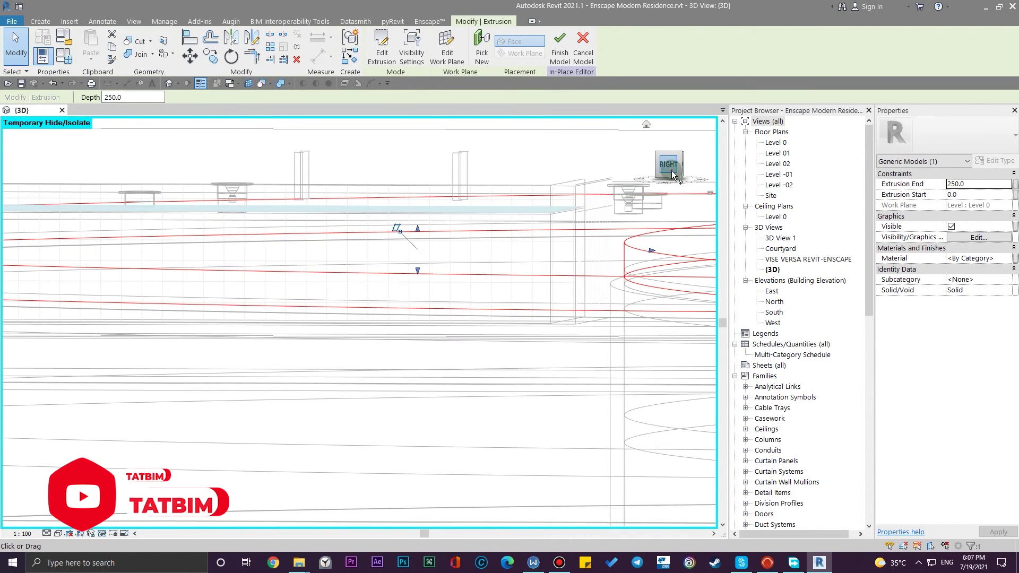
left_click(672, 174)
scroll(376, 298, "up", 5)
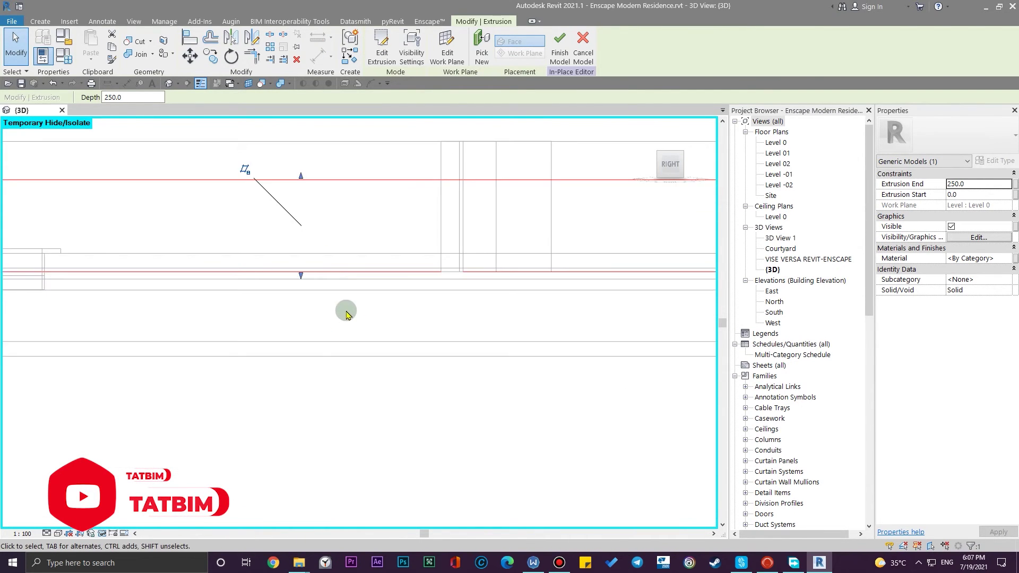
left_click_drag(302, 176, 303, 285)
scroll(289, 325, "down", 6)
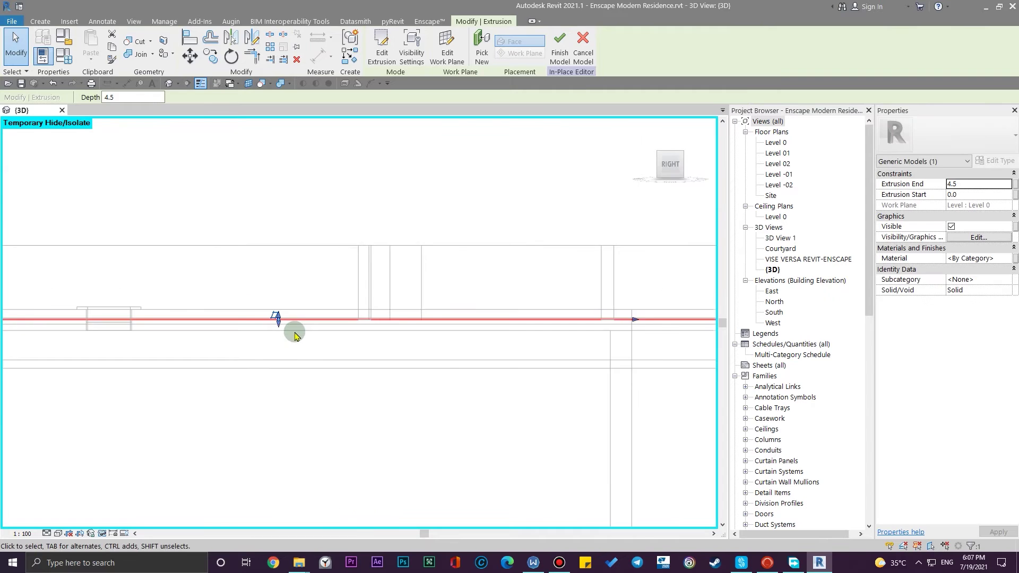
left_click(250, 393)
- Return the 3D view to a shaded display and turn it to an angled view of the crescent
left_click(57, 534)
left_click(79, 494)
mouse_move(272, 375)
middle_mouse_down("shift")
mouse_move(295, 455)
mouse_move(354, 310)
middle_mouse_up("shift")
scroll(354, 310, "down", 4)
middle_click_drag(404, 340, 427, 339)
scroll(462, 265, "up", 3)
scroll(534, 249, "up", 5)
- Search the materials for "water" and assign Umgebung - Wasser to the crescent extrusion
left_click(525, 278)
left_click(995, 238)
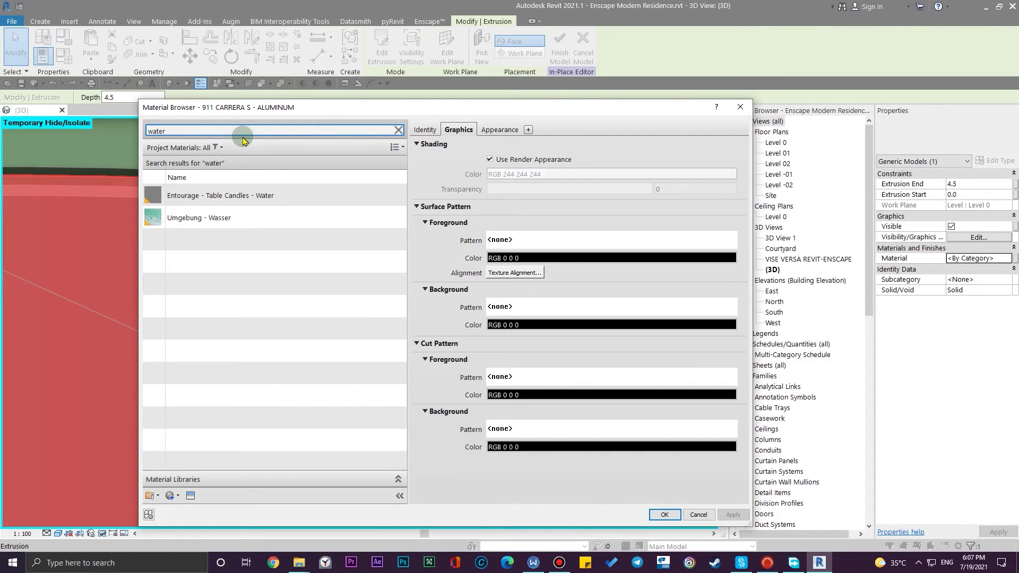
left_click(231, 220)
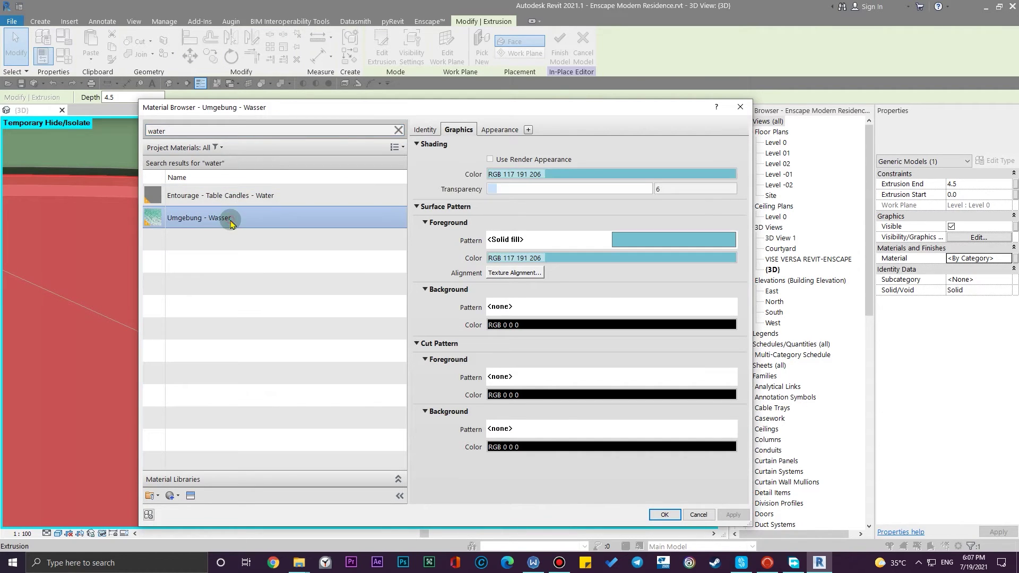
left_click(667, 515)
left_click(479, 307)
- Finish the in-place model of the crescent water surface
scroll(482, 313, "down", 8)
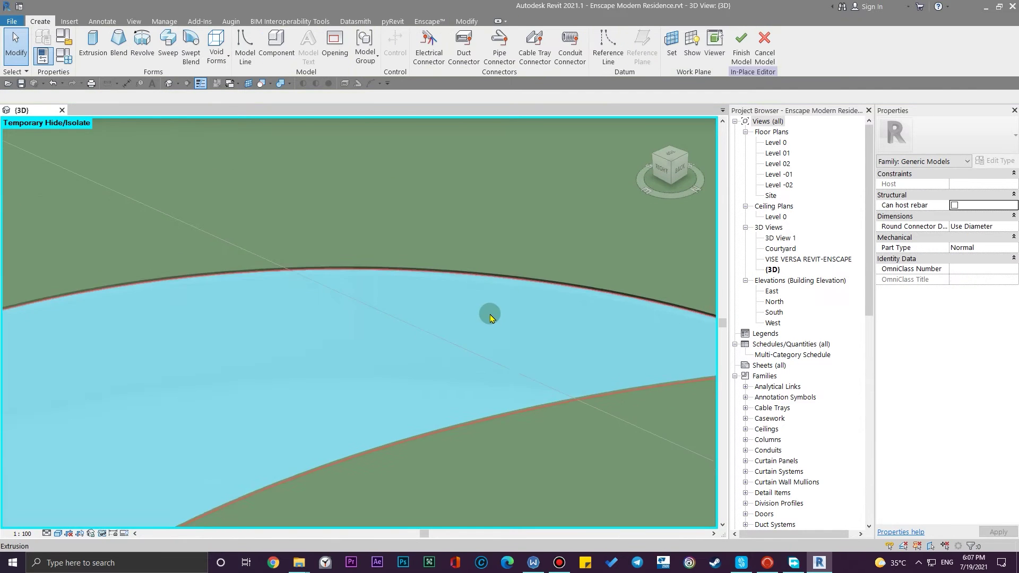
middle_click_drag(460, 430, 370, 361, "shift")
scroll(370, 360, "down", 2)
left_click(741, 45)
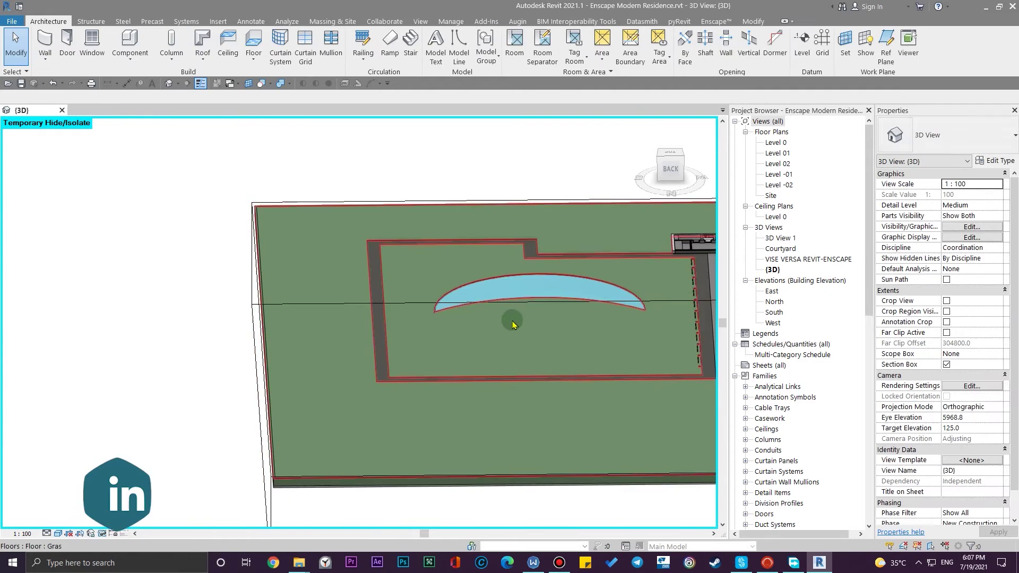
- Turn off the section box to show the whole residence site
scroll(512, 319, "down", 3)
middle_click_drag(431, 352, 333, 350)
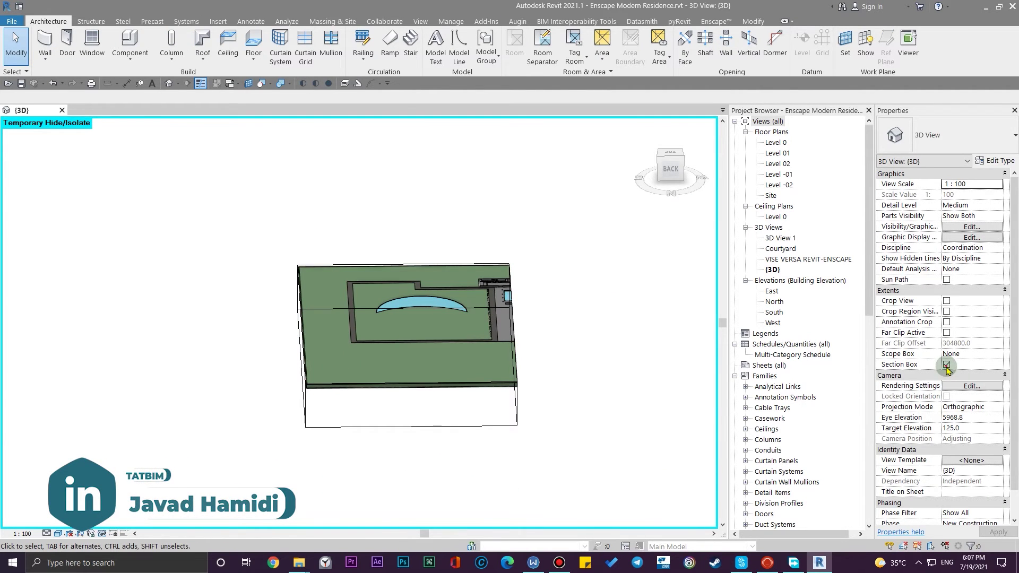
scroll(429, 376, "down", 3)
middle_click_drag(478, 451, 404, 239, "shift")
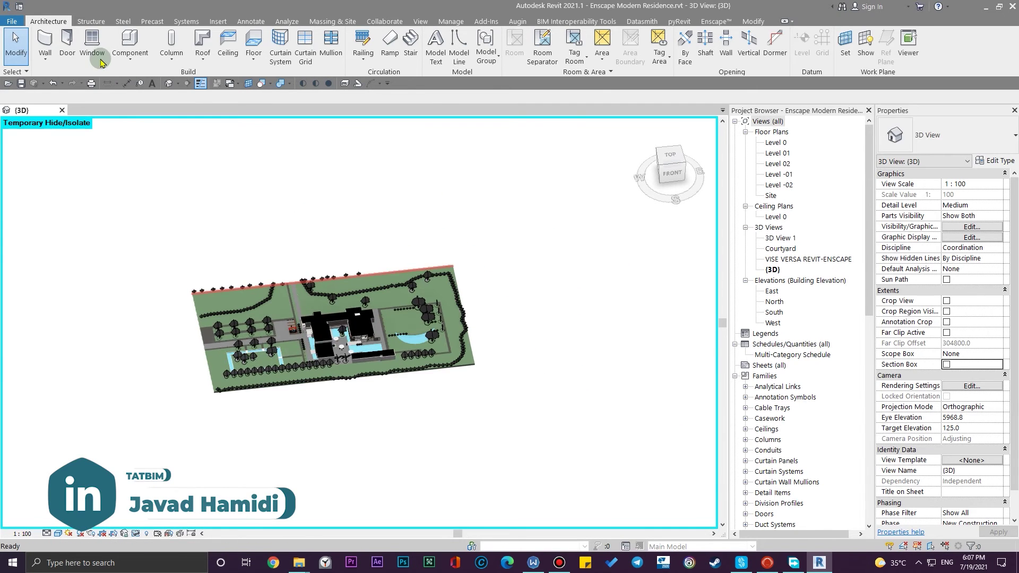
- Create another in-place model in the Generic Models category, named "swimming pool"
left_click(130, 58)
left_click(173, 104)
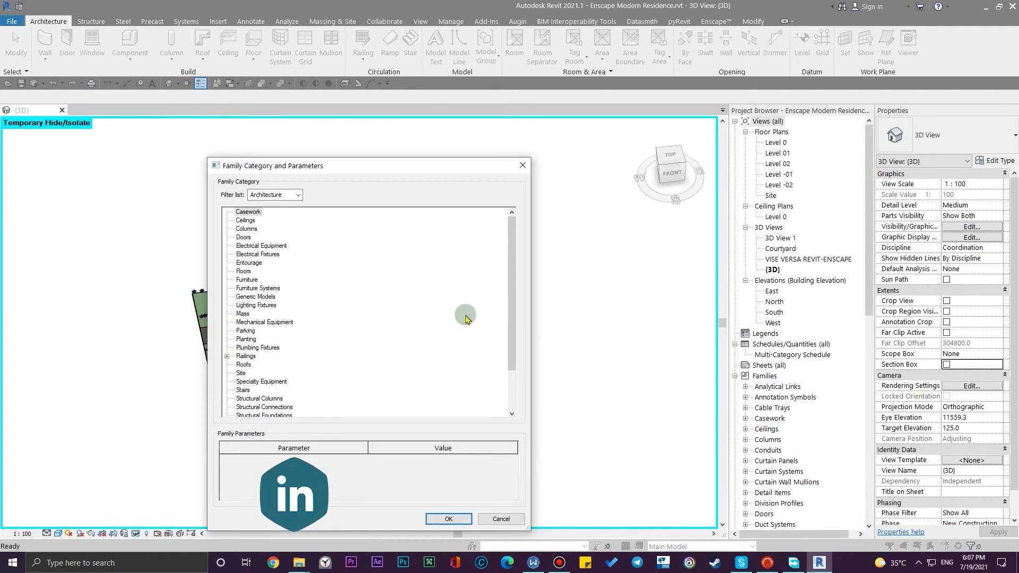
left_click(258, 290)
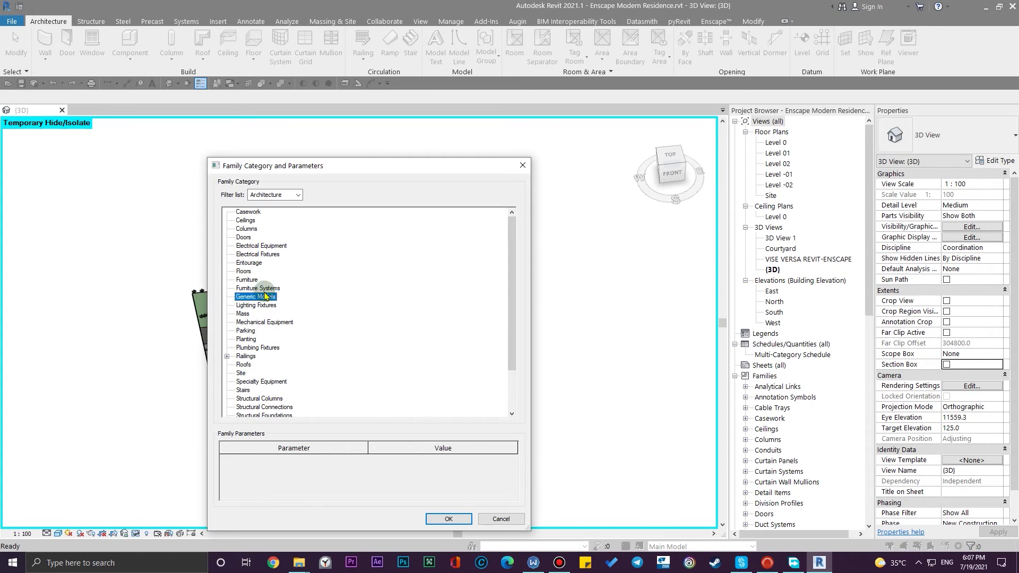
left_click(446, 519)
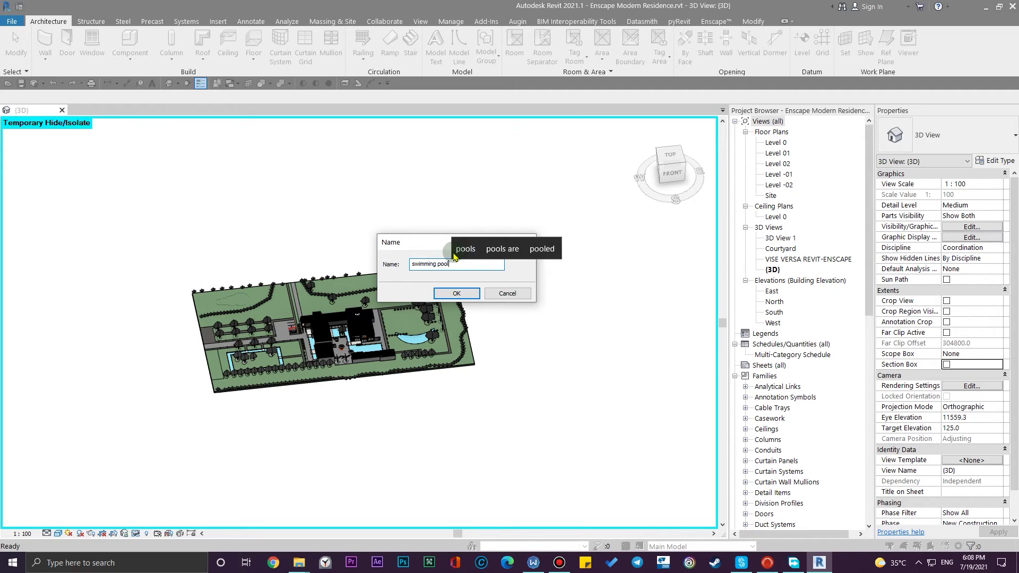
type("swimming pool")
key("Return")
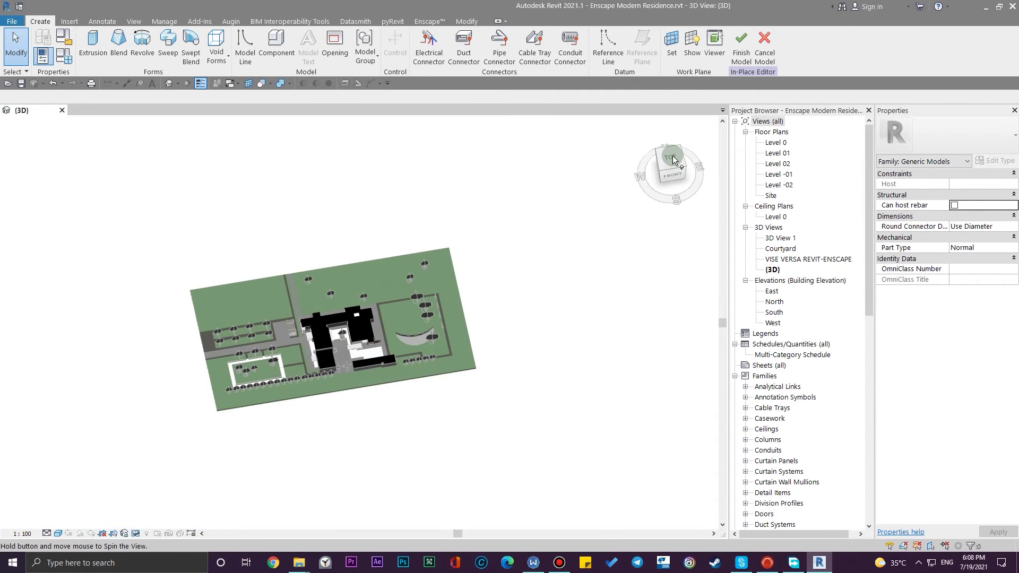
- Create a solid extrusion from a rectangle sketched on the empty ground east of the residence site
left_click(678, 162)
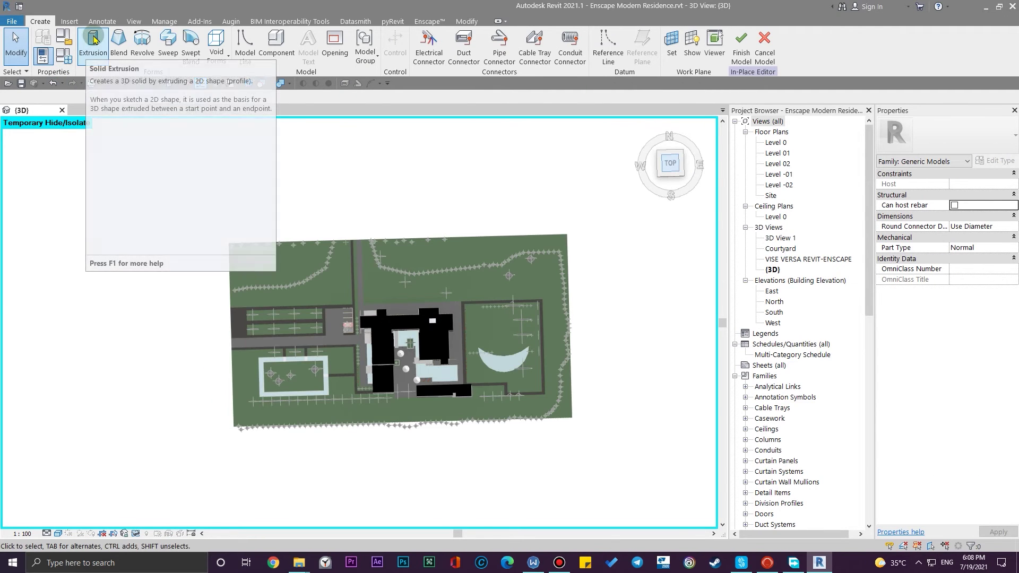
left_click(94, 41)
mouse_move(632, 344)
middle_mouse_down()
mouse_move(562, 327)
mouse_move(401, 345)
mouse_move(387, 355)
middle_mouse_up()
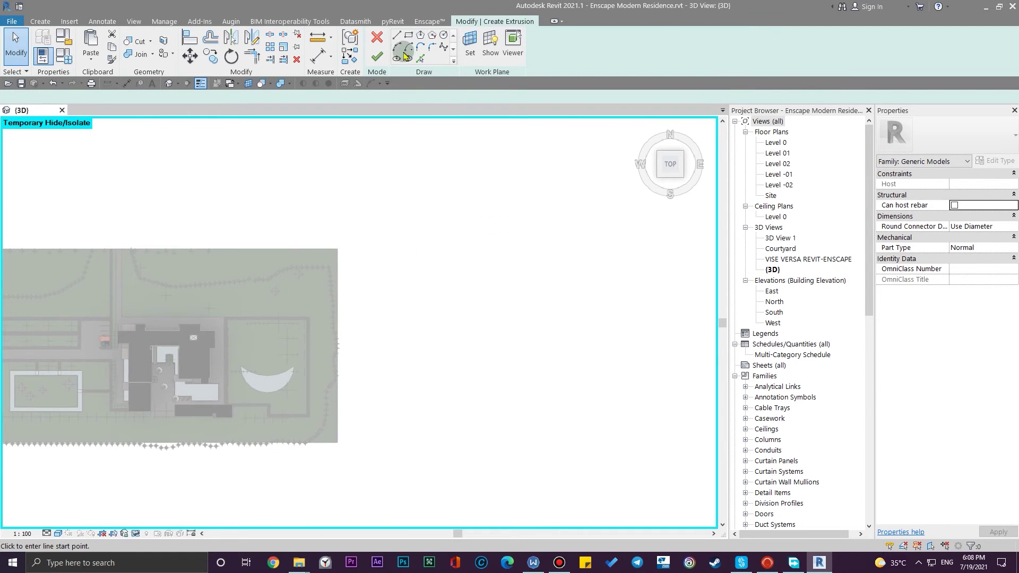
scroll(484, 306, "up", 3)
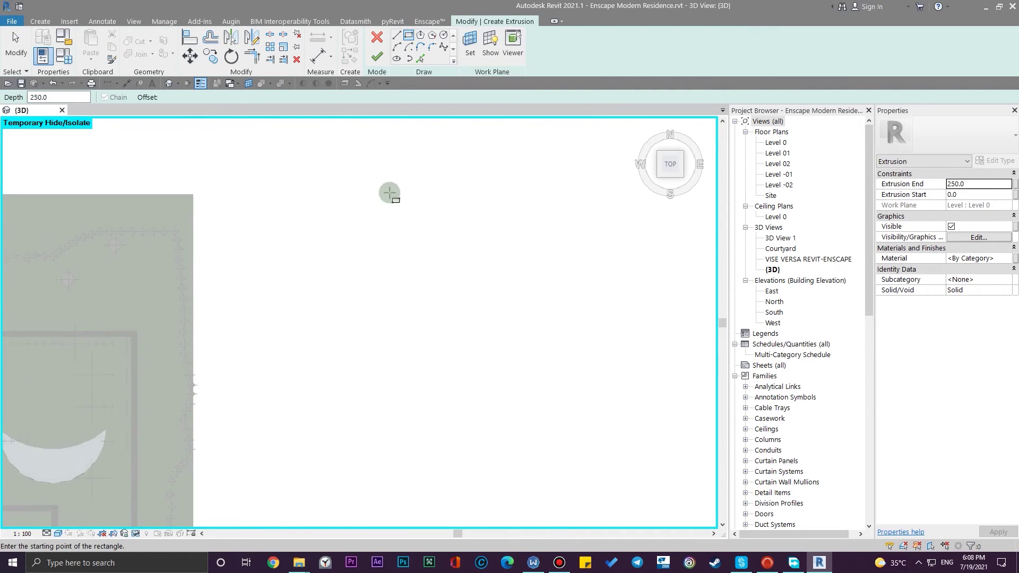
left_click(350, 239)
left_click(627, 428)
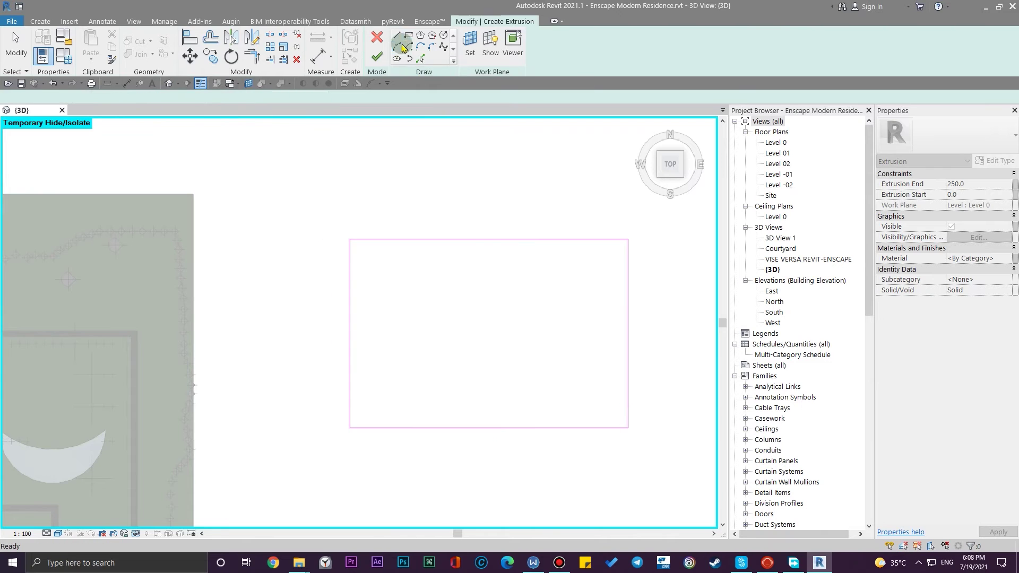
left_click(377, 56)
- Stretch the rectangular extrusion downward into a block about 12089 mm deep
mouse_move(461, 302)
middle_mouse_down("shift")
mouse_move(484, 124)
mouse_move(489, 303)
mouse_move(510, 426)
middle_mouse_up("shift")
left_click_drag(488, 377, 513, 450)
middle_click_drag(514, 451, 471, 547, "shift")
left_click(504, 423)
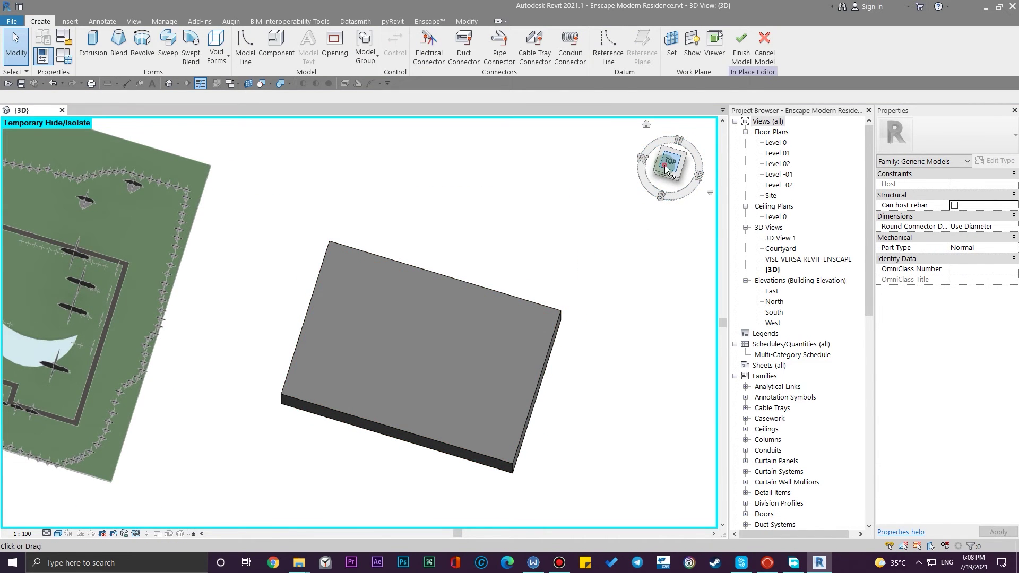
- Search the materials for "grass" and assign Umgebung - Grass - MPK to the rectangular block
left_click(666, 169)
scroll(403, 329, "up", 3)
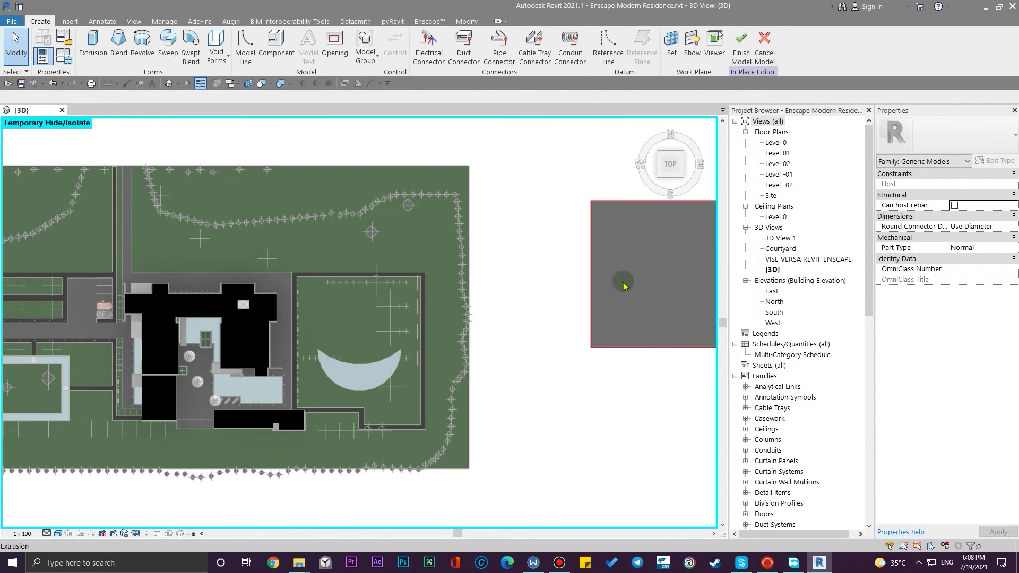
left_click(623, 286)
middle_click_drag(623, 285, 347, 317)
left_click(1014, 260)
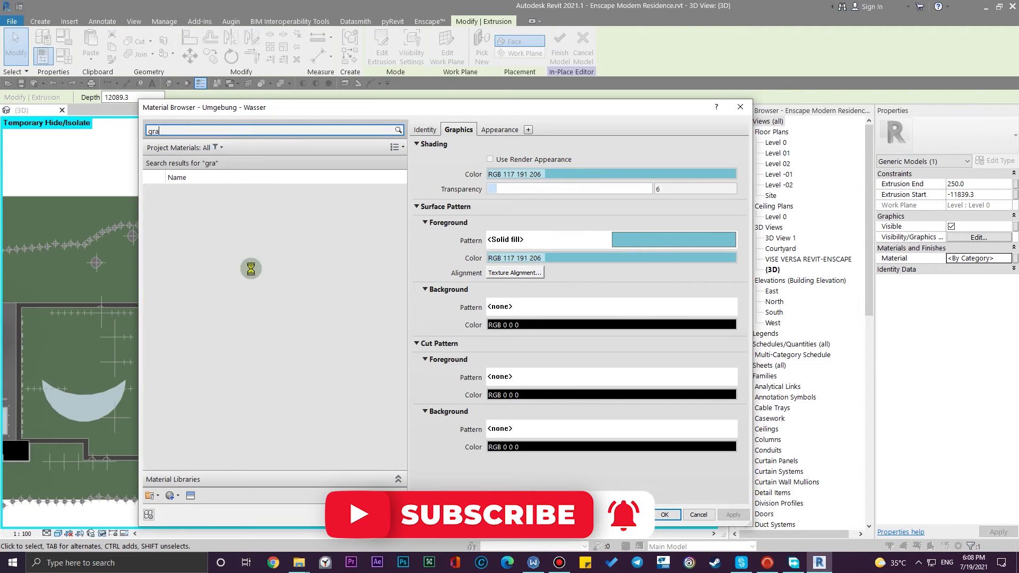
type("grass")
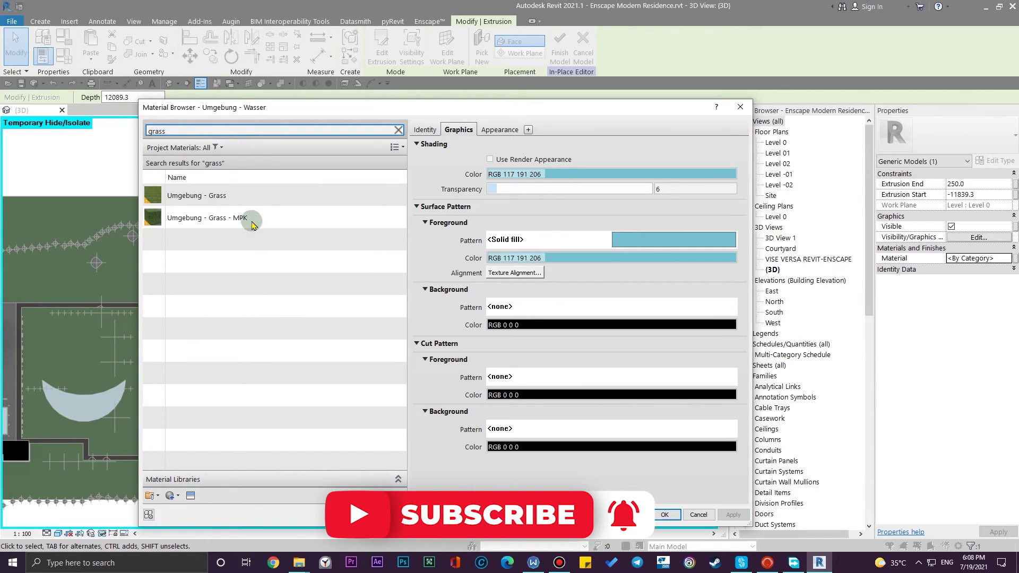
left_click(246, 218)
left_click(664, 515)
left_click(496, 466)
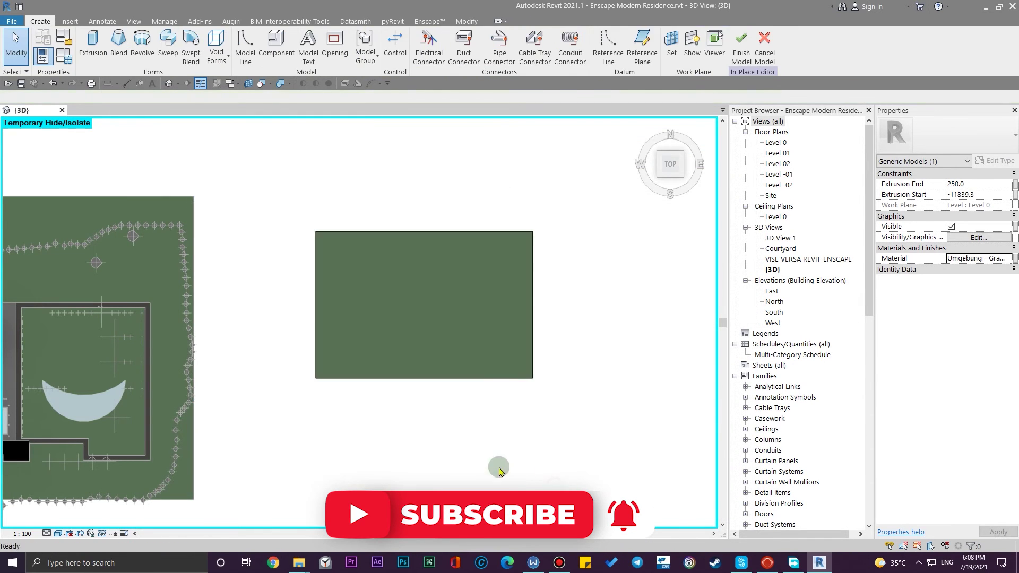
- Start a void extrusion and pick the block's upper face as its work plane
scroll(398, 353, "up", 3)
scroll(222, 230, "up", 3)
left_click(212, 67)
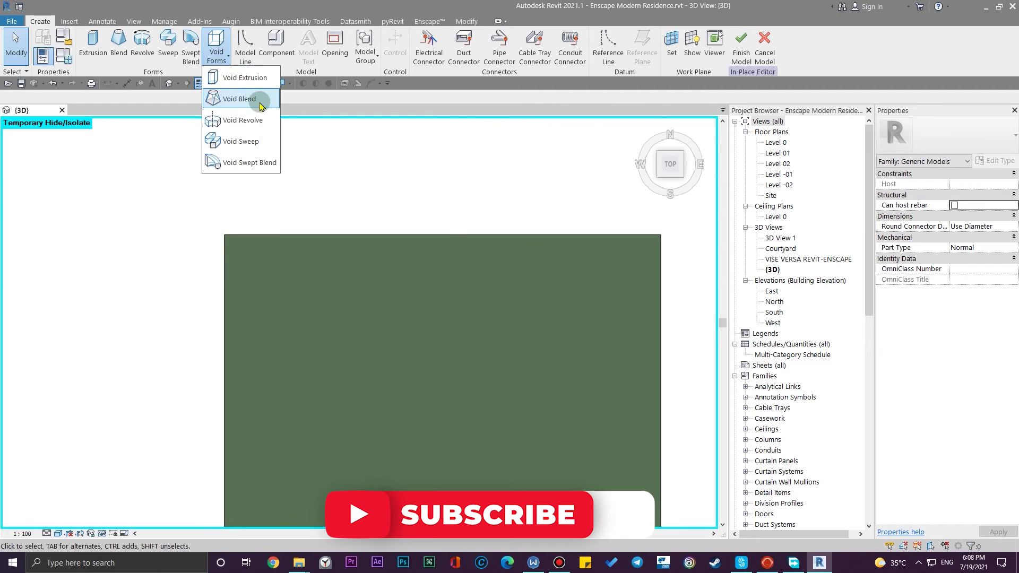
left_click(238, 71)
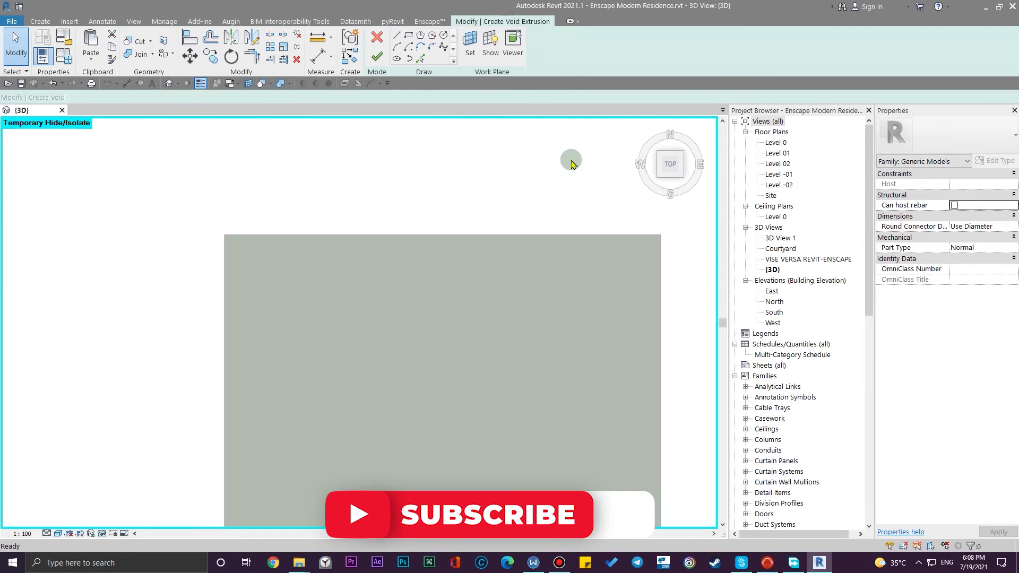
left_click(470, 53)
left_click(481, 343)
left_click(457, 360)
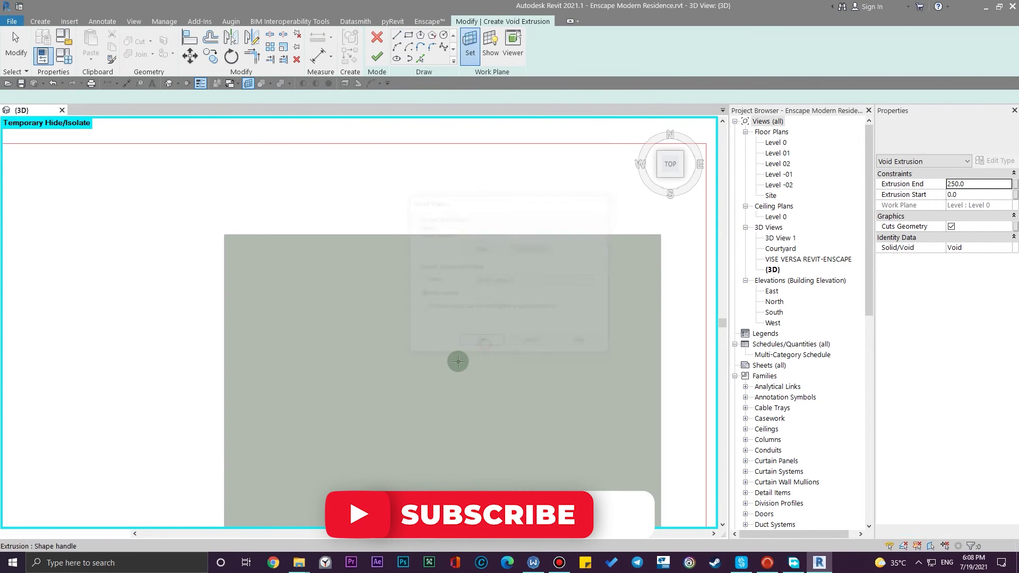
- Sketch two overlapping circles on the block, about 13000 mm and 9000 mm in radius, the smaller one centred on the larger one's east side
middle_click_drag(465, 318, 393, 252)
left_click(444, 36)
left_click(403, 313)
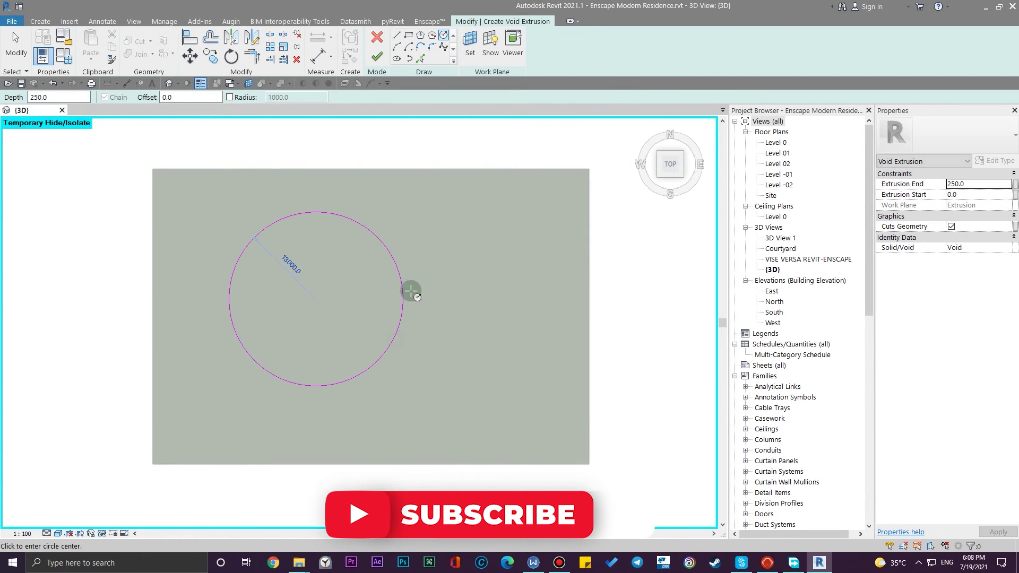
left_click(407, 303)
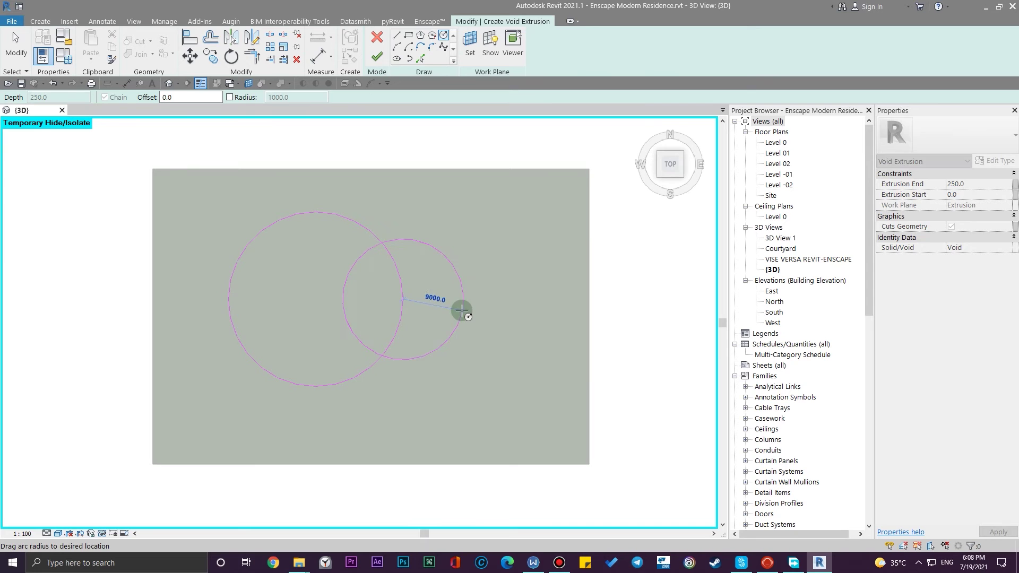
left_click(462, 310)
key("Escape")
- Trim the two overlapping circles into one continuous figure-eight pool outline
scroll(366, 294, "up", 2)
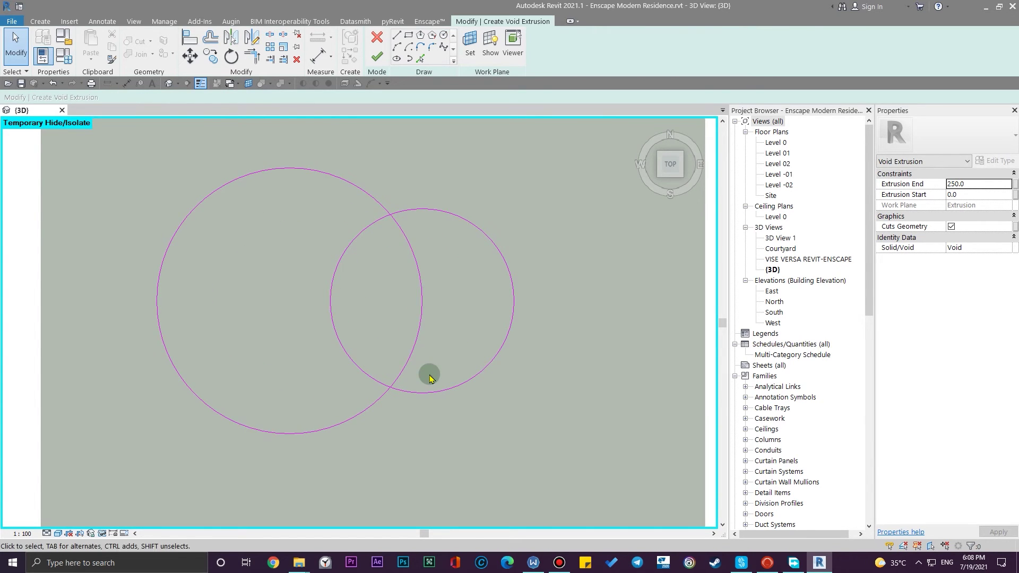
scroll(430, 378, "down", 2)
key("t")
key("r")
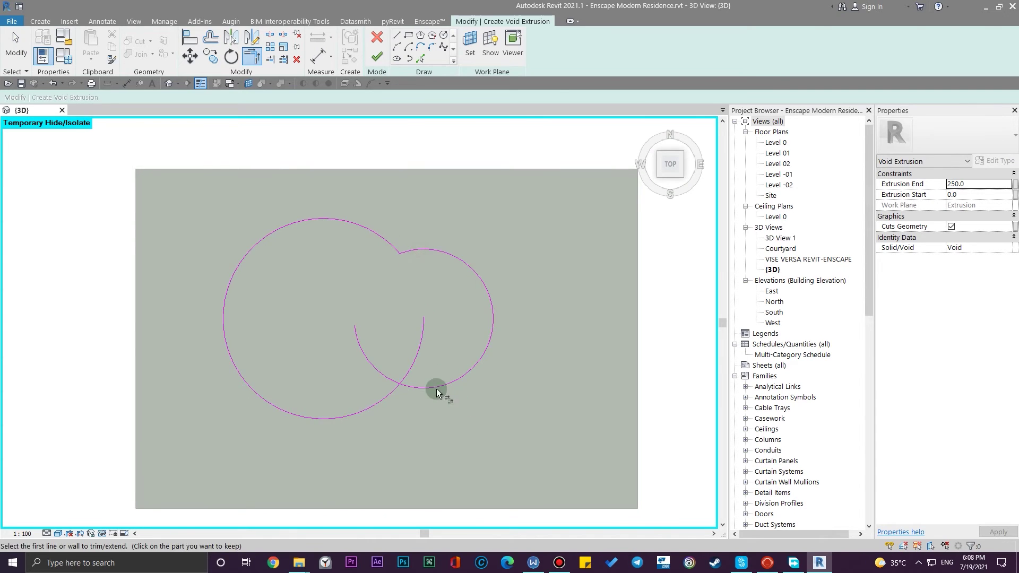
key("Escape")
scroll(419, 469, "down", 3)
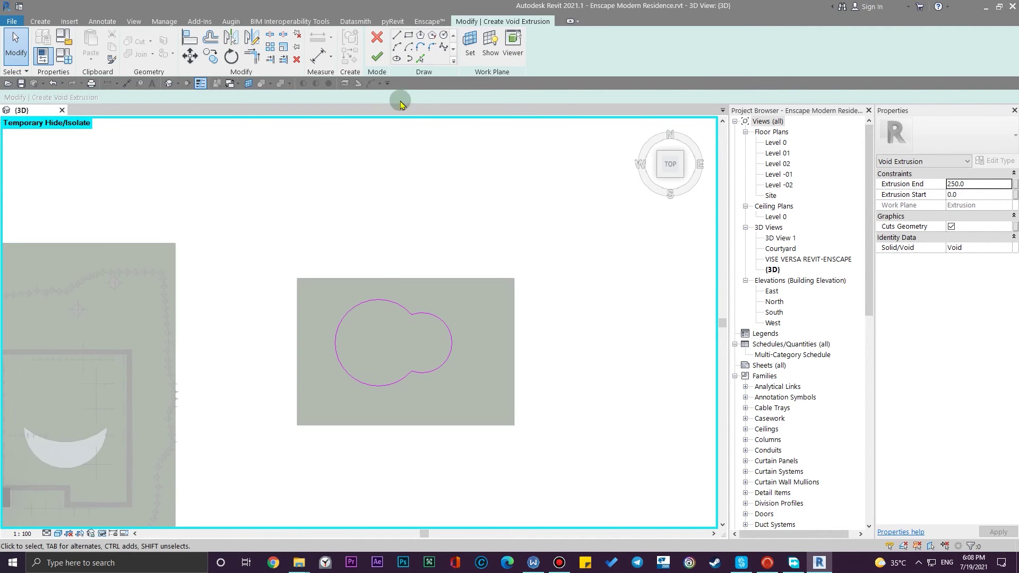
- Finish the void extrusion and stretch it down into the block to a depth of about 3312 mm
mouse_move(460, 384)
middle_mouse_down("shift")
mouse_move(473, 146)
mouse_move(452, 154)
middle_mouse_up("shift")
scroll(387, 347, "up", 3)
key("Escape")
left_click(447, 317)
middle_click_drag(464, 382, 346, 250, "shift")
scroll(414, 345, "up", 5)
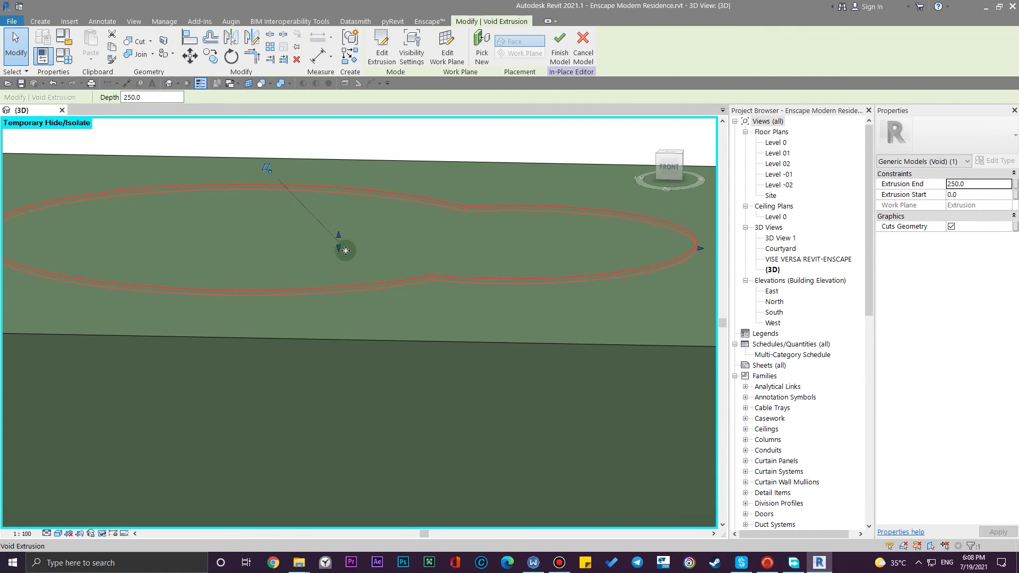
left_click_drag(339, 255, 616, 316)
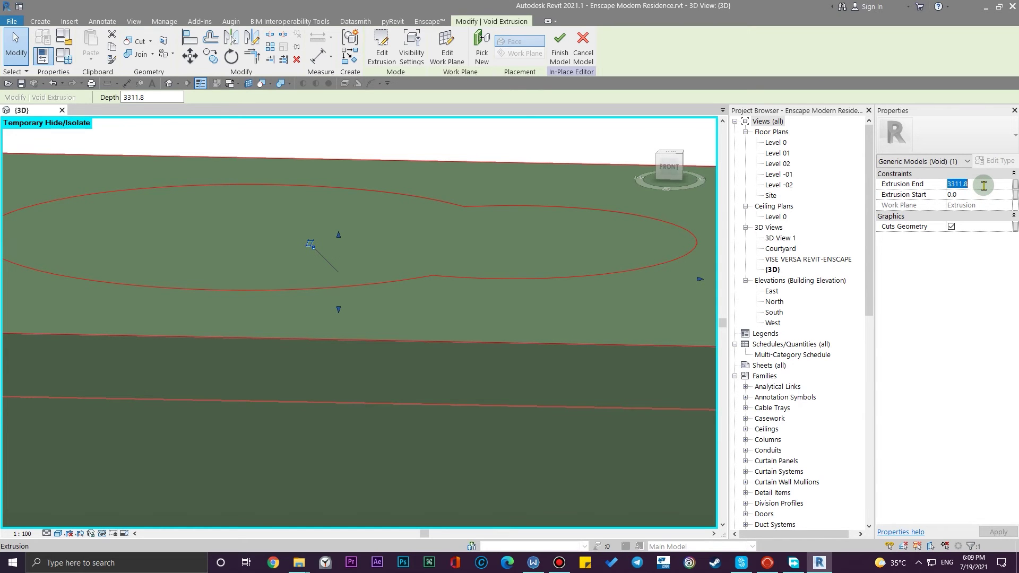
left_click(401, 200)
scroll(380, 324, "down", 3)
mouse_move(411, 276)
middle_mouse_down("shift")
mouse_move(432, 361)
mouse_move(409, 378)
mouse_move(419, 271)
middle_mouse_up("shift")
scroll(350, 274, "up", 3)
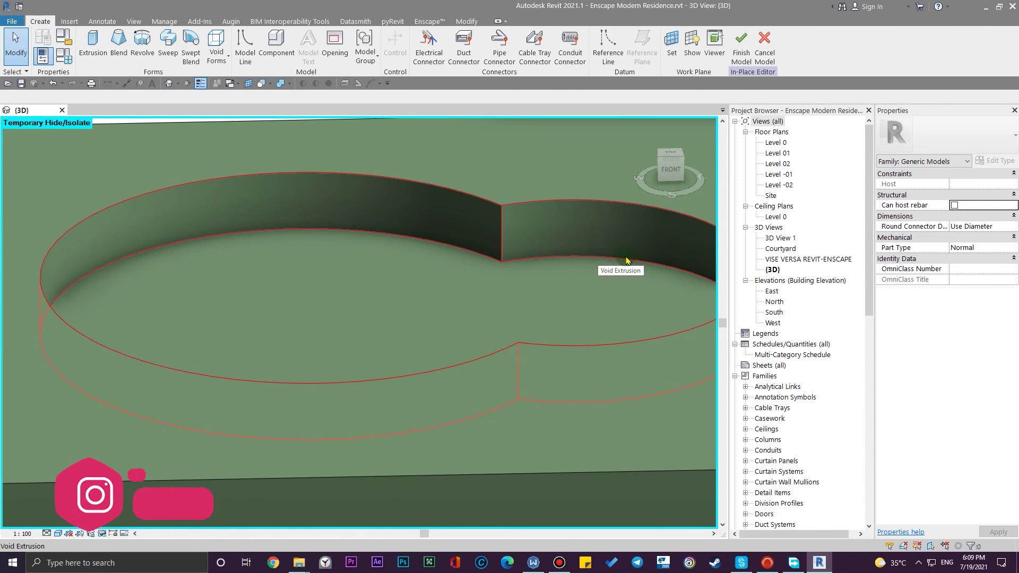
- Create a 250 mm solid extrusion from the picked upper edges of the pool opening
scroll(438, 260, "down", 5)
middle_click_drag(523, 244, 423, 250, "shift")
scroll(546, 339, "down", 3)
middle_click_drag(557, 335, 592, 325, "shift")
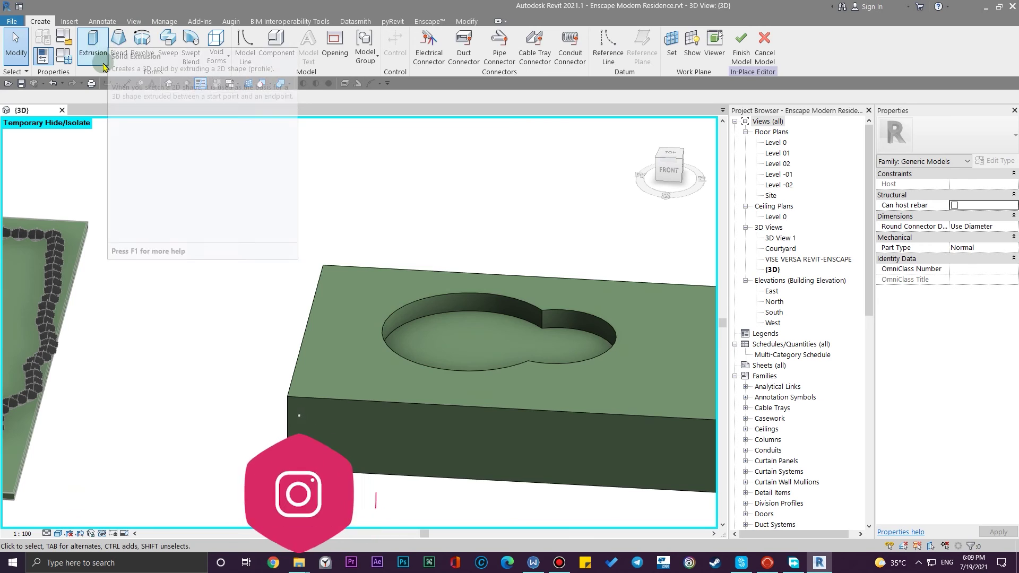
left_click(93, 42)
middle_click_drag(541, 377, 531, 329, "shift")
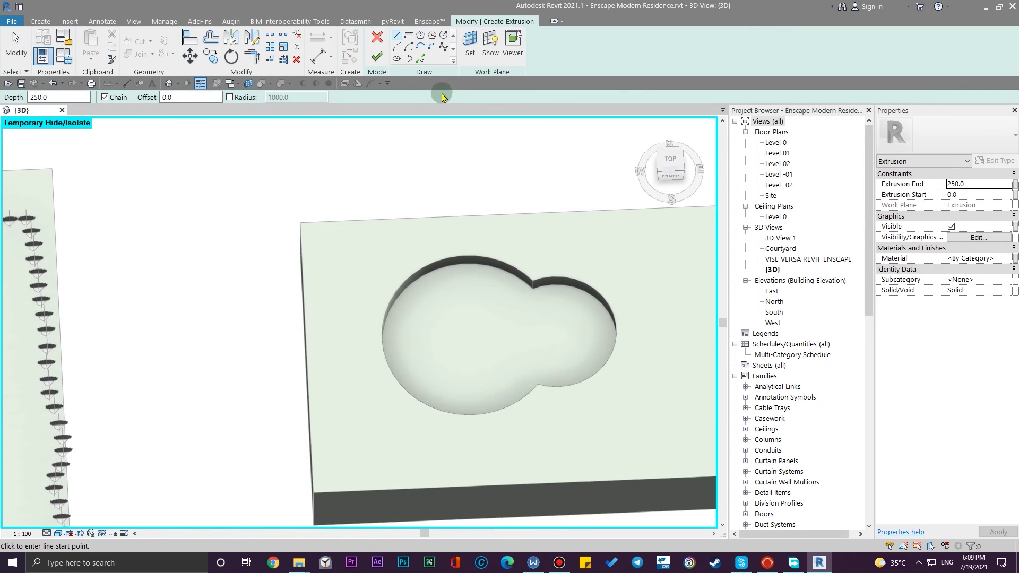
left_click(420, 58)
left_click(446, 260)
scroll(584, 313, "up", 5)
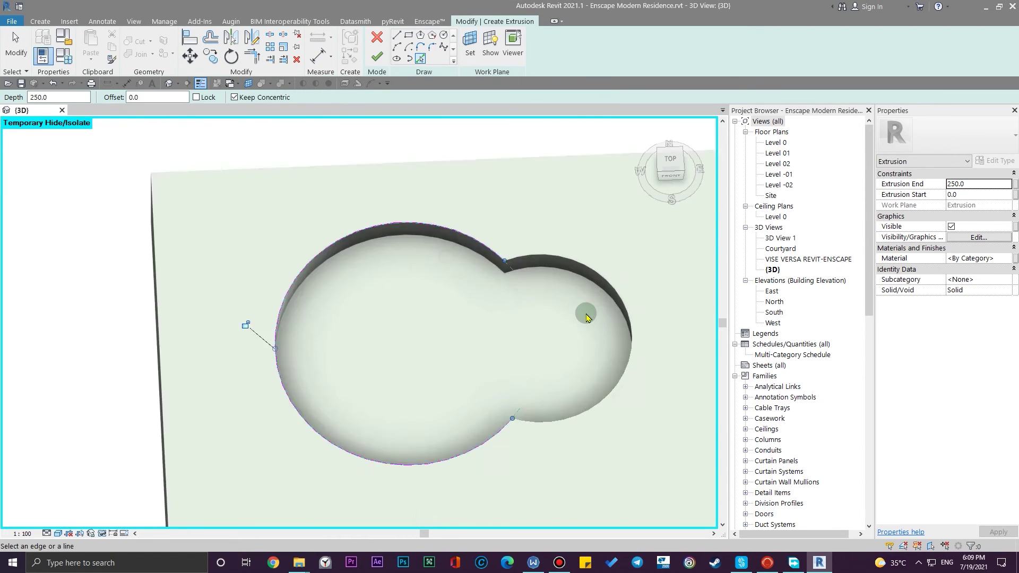
key("Escape")
scroll(583, 307, "down", 5)
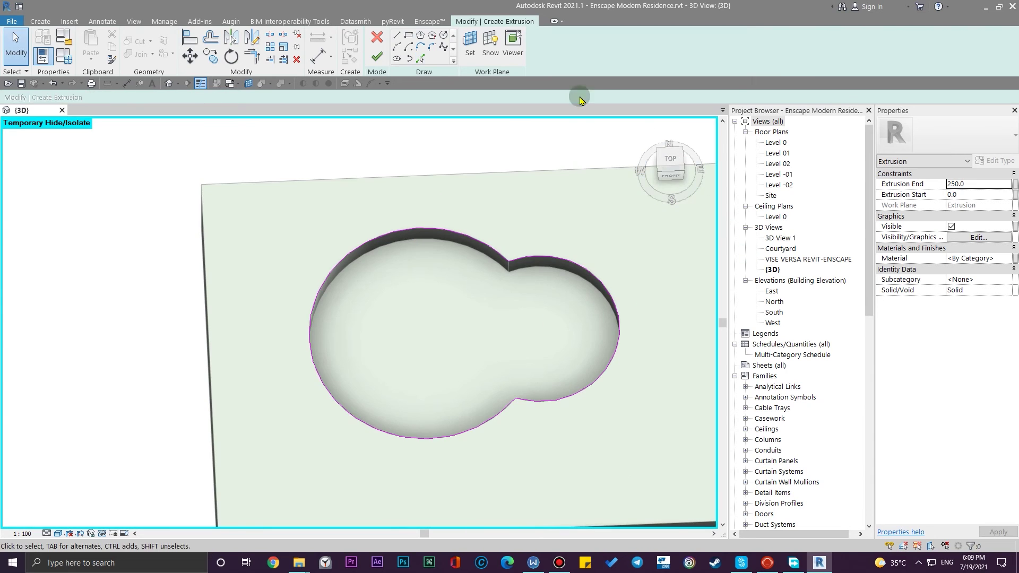
left_click(378, 56)
- Stretch the pool-shaped slab's lower and upper faces below the block's surface, from about -383.4 to -274.1 mm
middle_click_drag(546, 366, 546, 171, "shift")
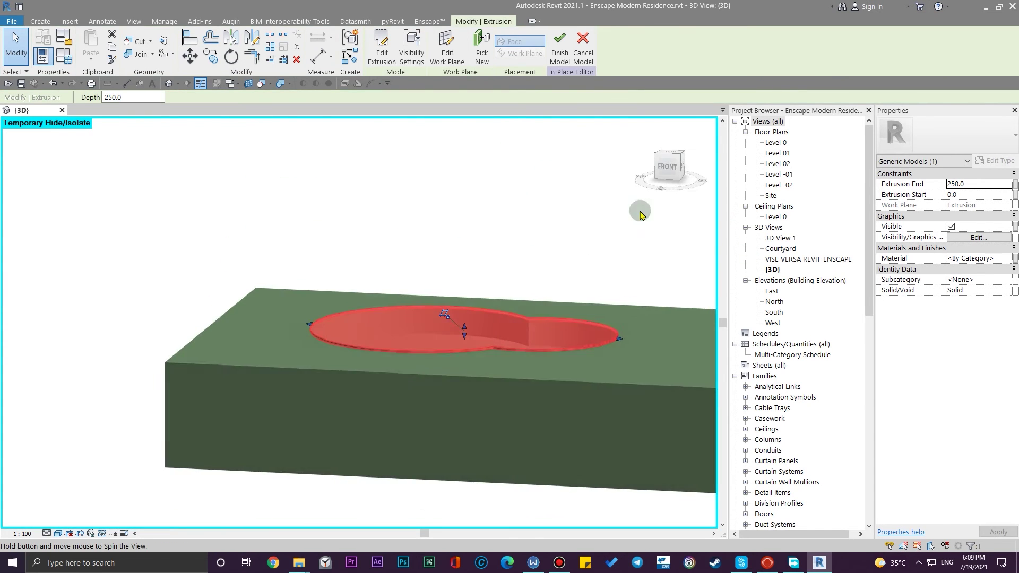
left_click(669, 168)
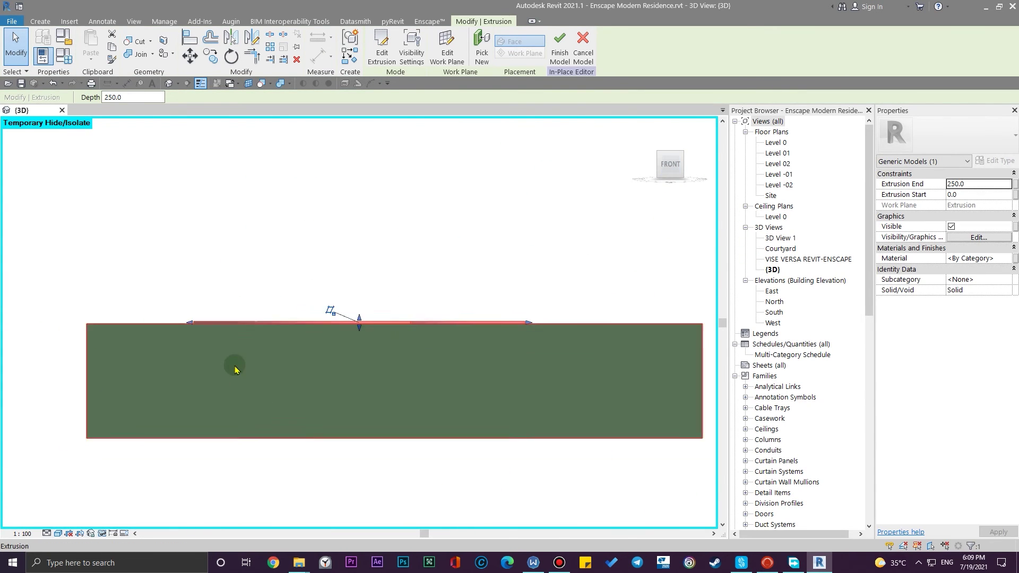
scroll(416, 279, "up", 3)
scroll(416, 279, "up", 3)
left_click_drag(364, 271, 368, 286)
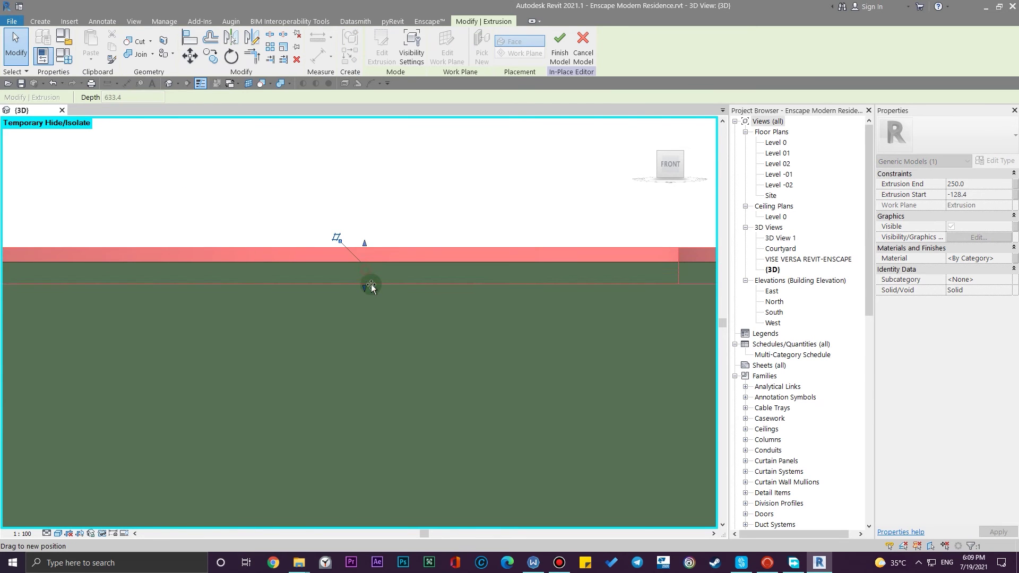
left_click_drag(368, 247, 378, 280)
left_click(425, 321)
scroll(425, 321, "down", 3)
scroll(541, 275, "down", 5)
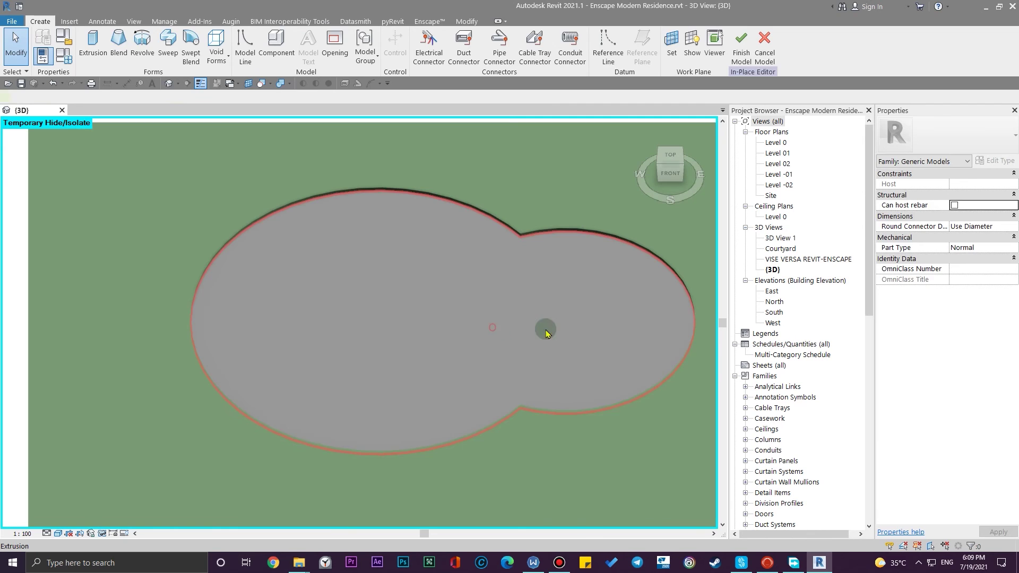
- Assign the material Umgebung - Wasser to the pool-shaped slab
left_click(490, 330)
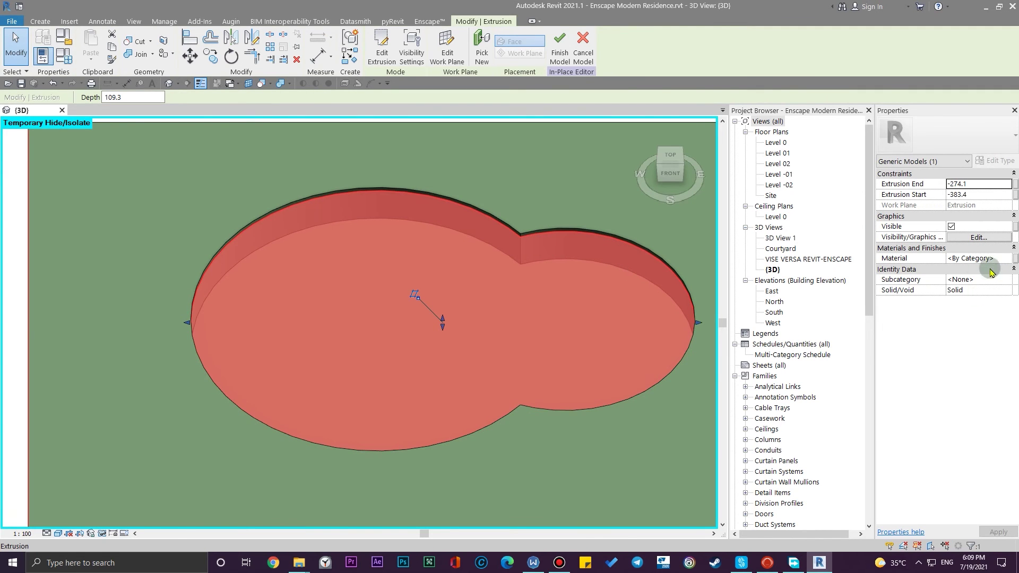
left_click(1011, 259)
left_click(257, 342)
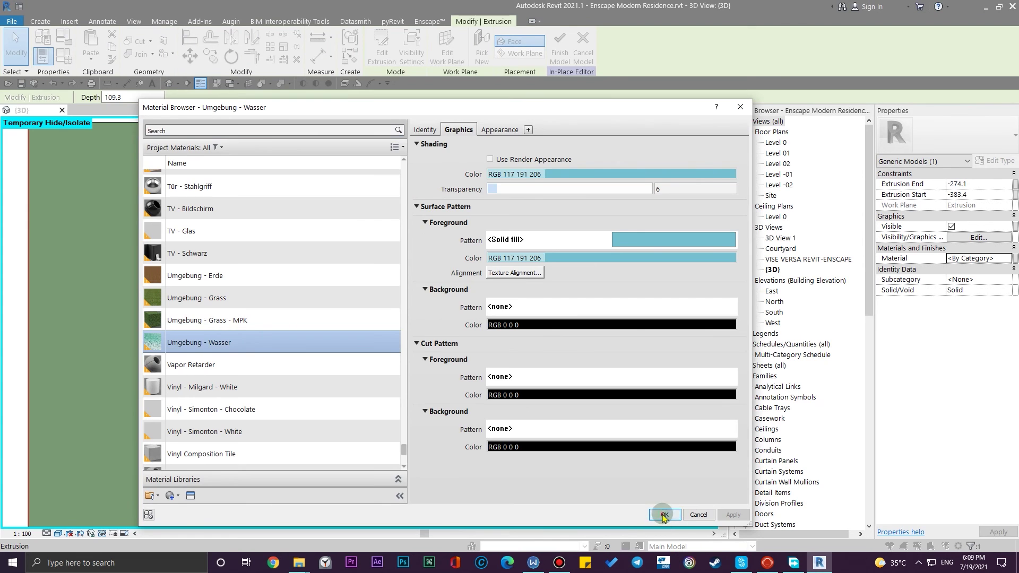
left_click(663, 516)
left_click(637, 472)
scroll(581, 435, "down", 6)
middle_click_drag(502, 402, 533, 329)
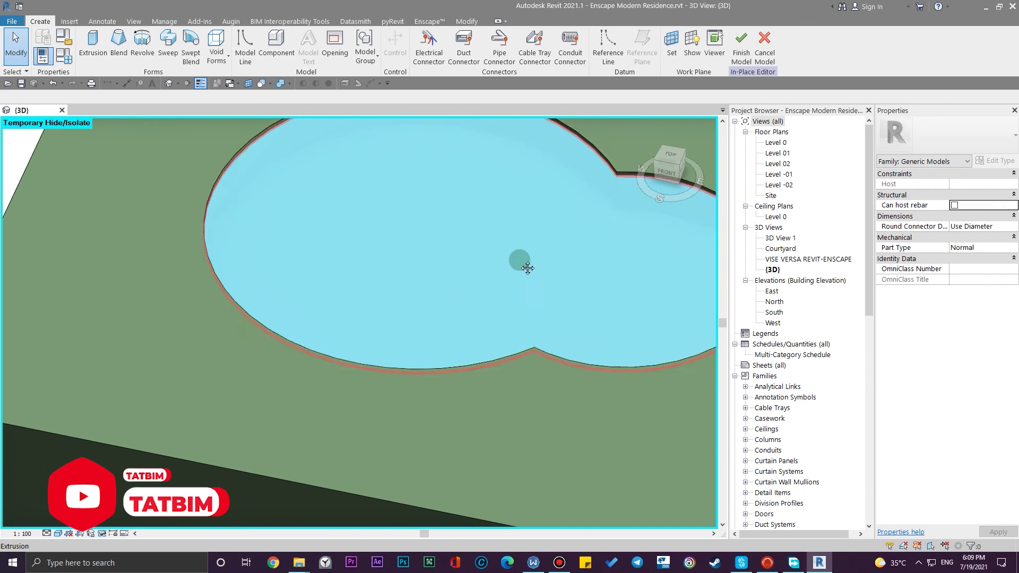
middle_click_drag(527, 268, 580, 371)
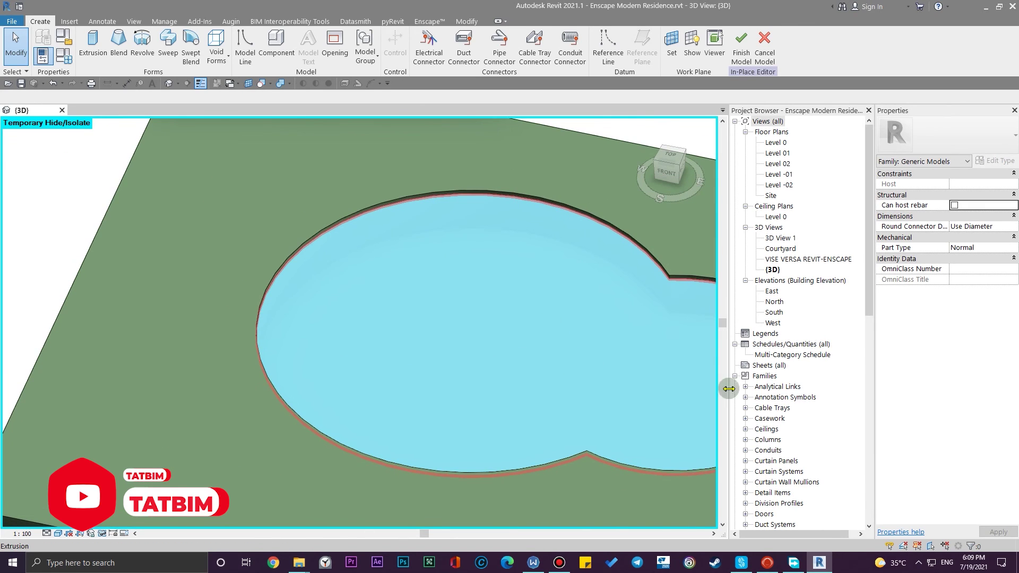
scroll(444, 296, "down", 3)
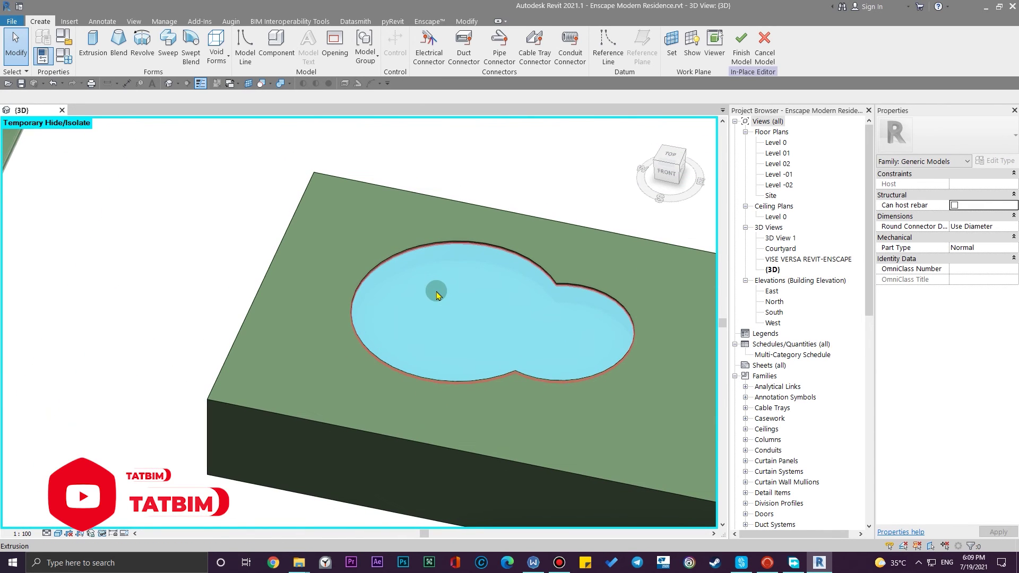